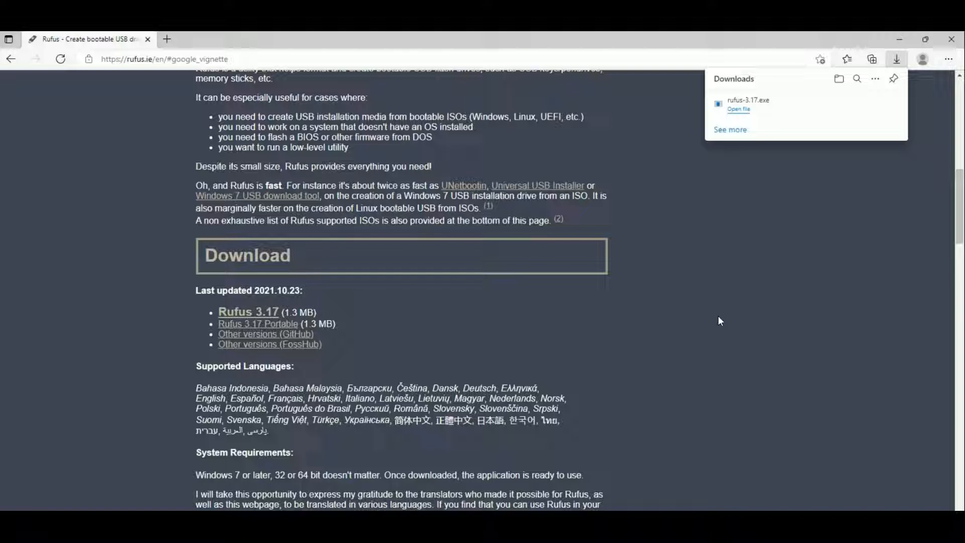
- Launch the downloaded rufus-3.17.exe and allow it to make changes to the computer
{"action": "left_click", "coordinate": [738, 110]}
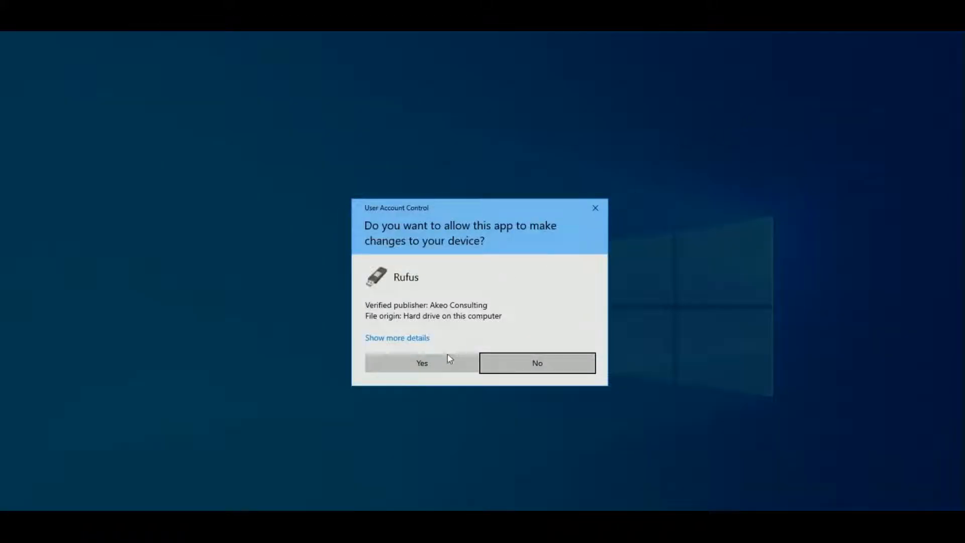
{"action": "left_click", "coordinate": [448, 362]}
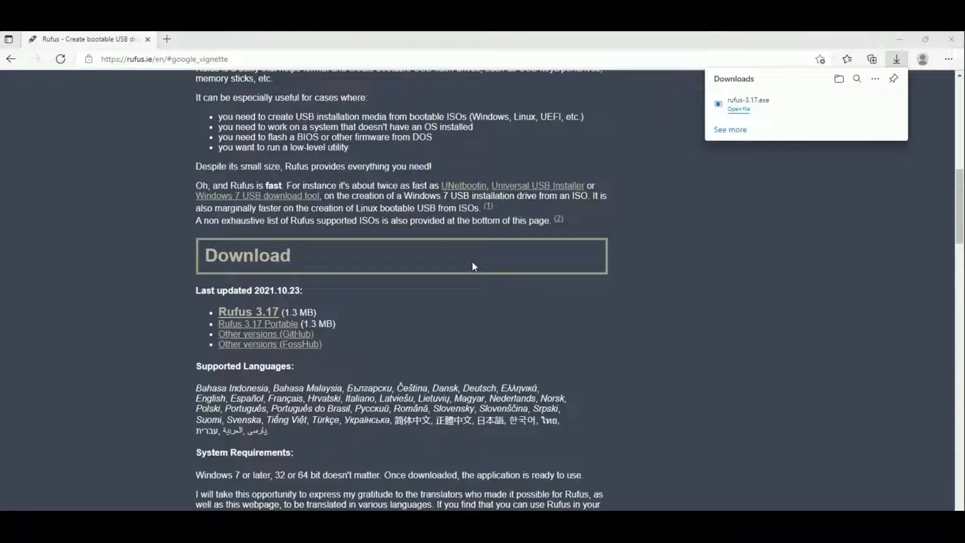
{"action": "left_click_drag", "start_coordinate": [472, 112], "coordinate": [403, 119]}
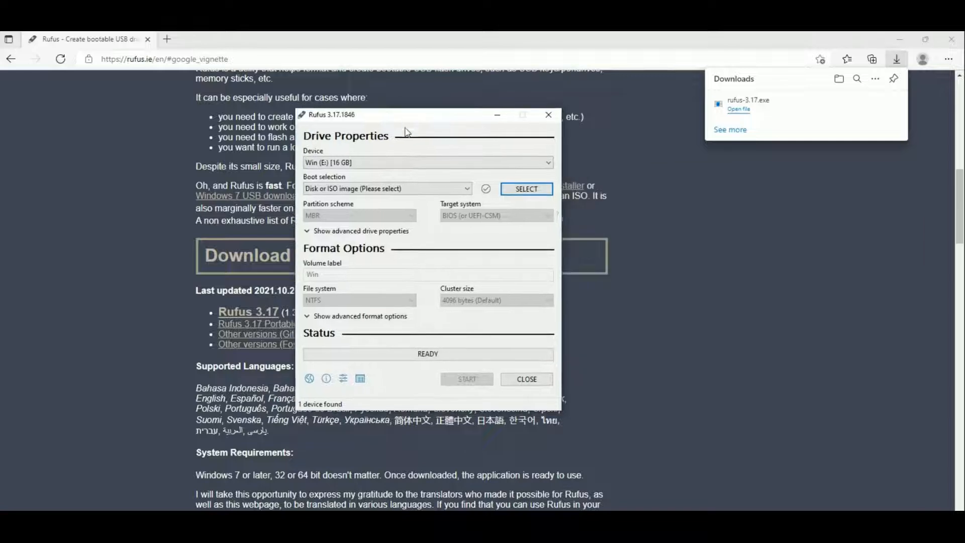
- Select the USB drive Win (E:) [16 GB] as the target device in Rufus
{"action": "left_click", "coordinate": [412, 162]}
{"action": "left_click", "coordinate": [412, 162]}
{"action": "left_click", "coordinate": [410, 163]}
{"action": "left_click", "coordinate": [408, 174]}
- Load the Windows disc image from the Desktop as the boot selection
{"action": "left_click", "coordinate": [518, 190]}
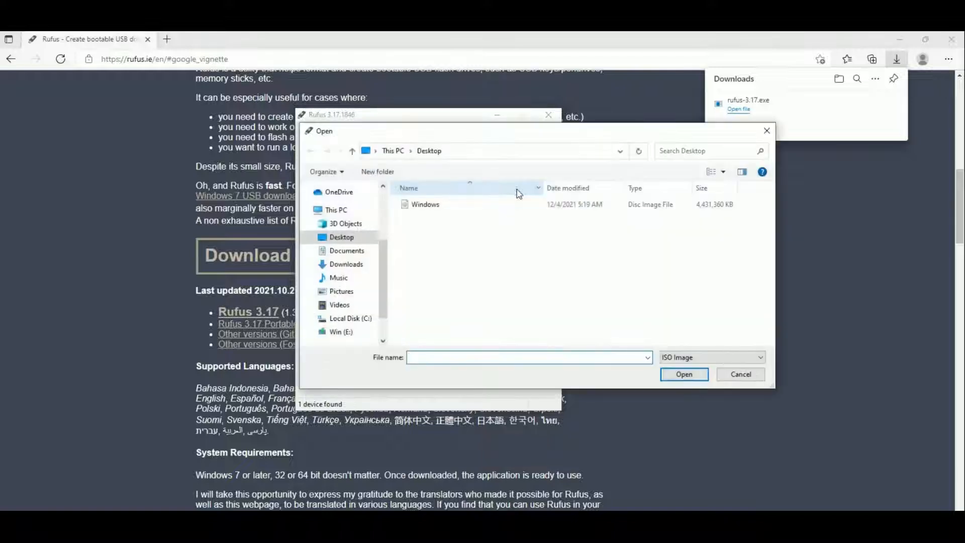
{"action": "left_click", "coordinate": [444, 205]}
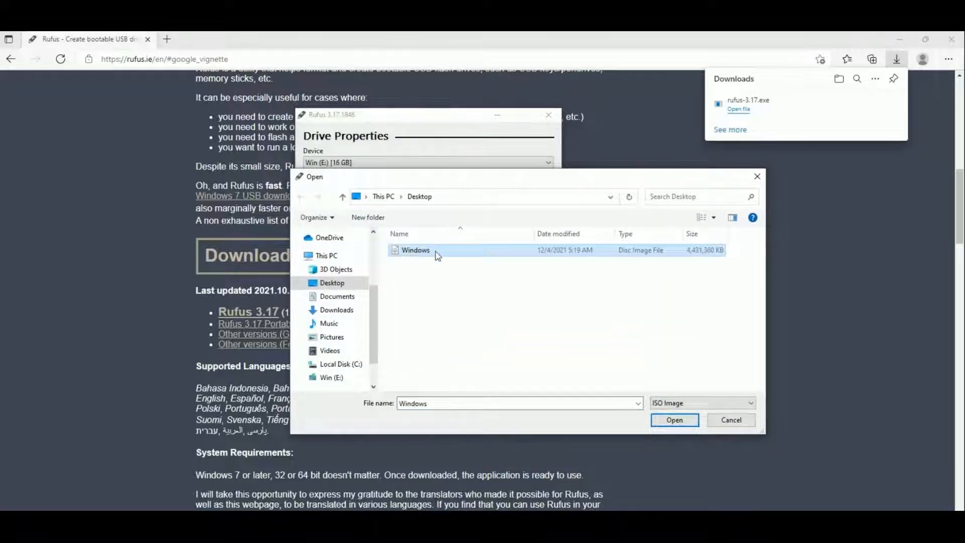
{"action": "double_click", "coordinate": [436, 255]}
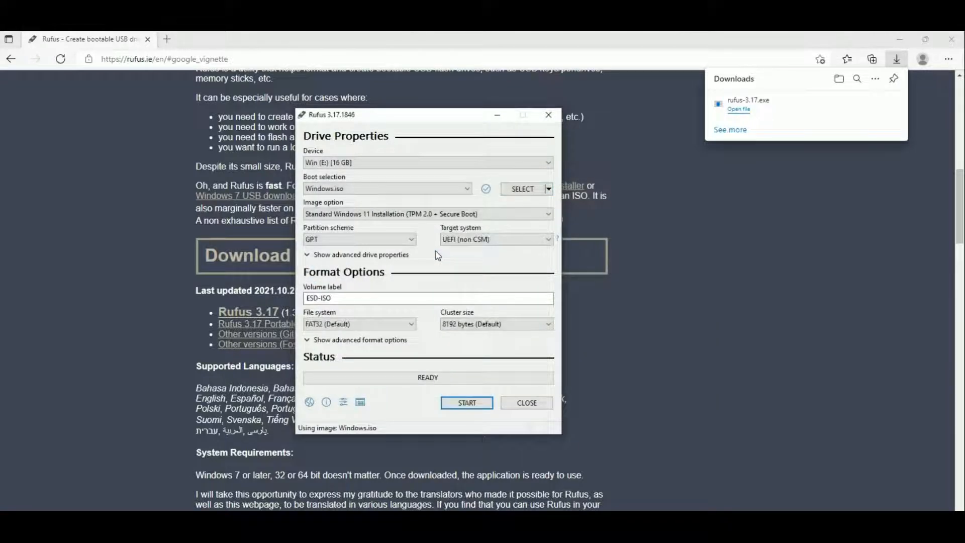
- Set the image option to Extended Windows 11 Installation (no TPM / no Secure Boot) and the partition scheme to GPT
{"action": "left_click", "coordinate": [444, 212]}
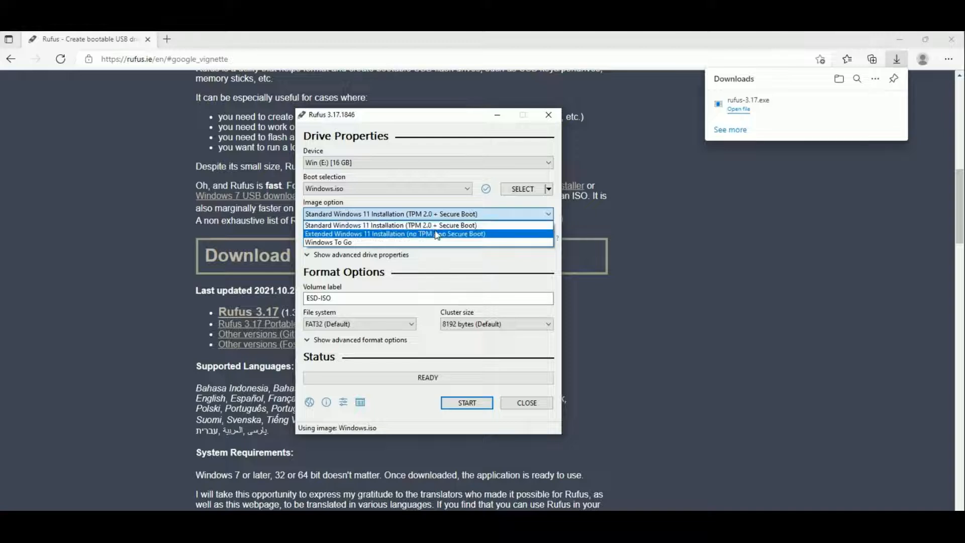
{"action": "left_click", "coordinate": [437, 234]}
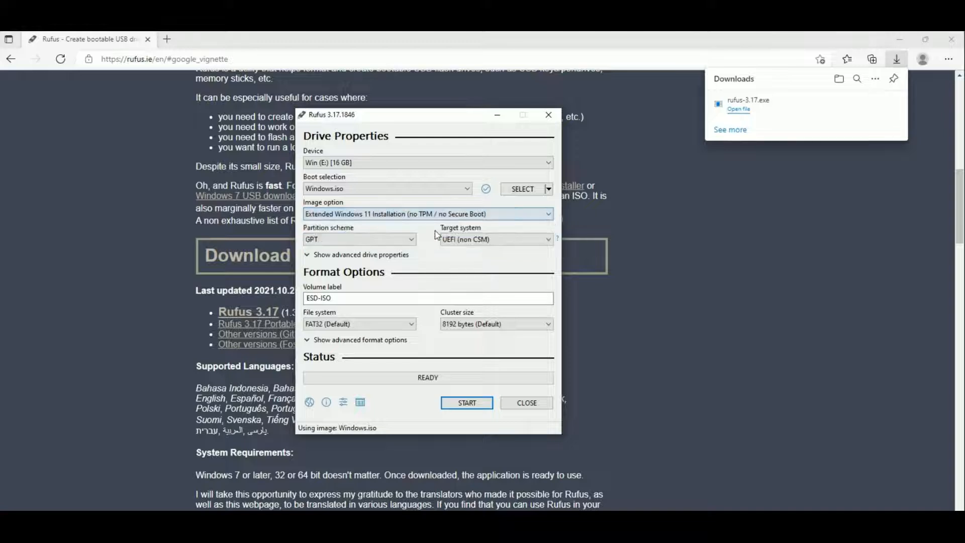
{"action": "left_click", "coordinate": [412, 240]}
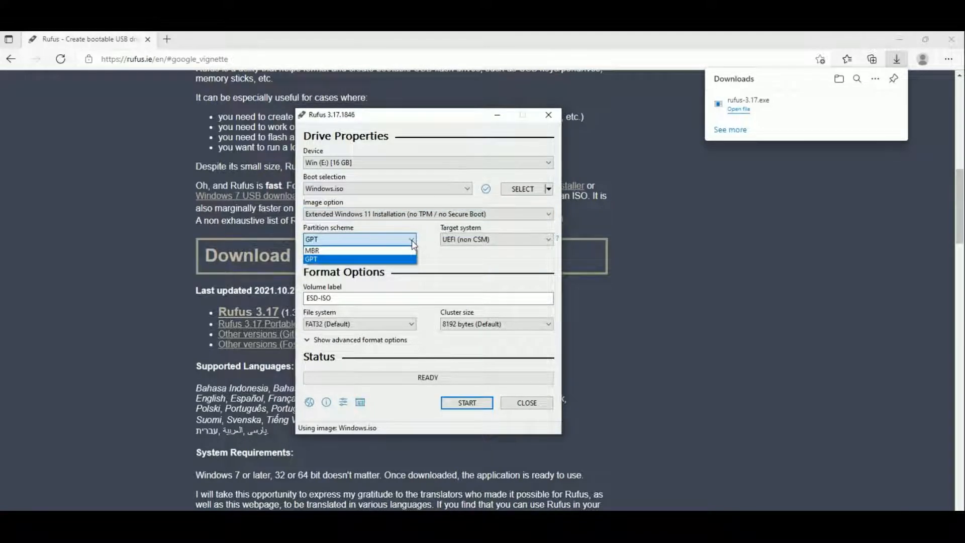
{"action": "left_click", "coordinate": [404, 251]}
{"action": "left_click", "coordinate": [405, 240]}
{"action": "left_click", "coordinate": [402, 258]}
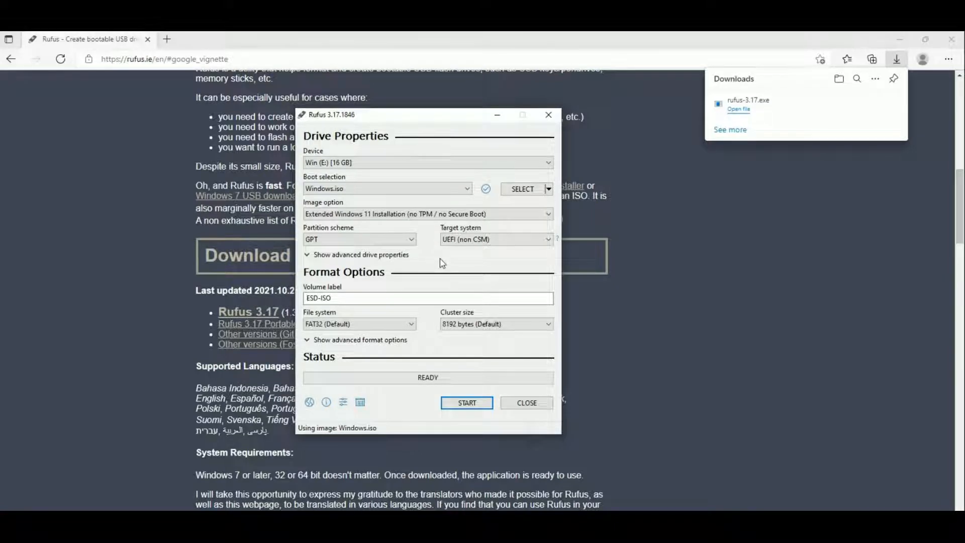
{"action": "left_click", "coordinate": [411, 241]}
{"action": "left_click", "coordinate": [410, 241]}
- Open Disk Management and check the partition style in Disk 0's volume properties, closing both windows when done
{"action": "key", "text": "super+x"}
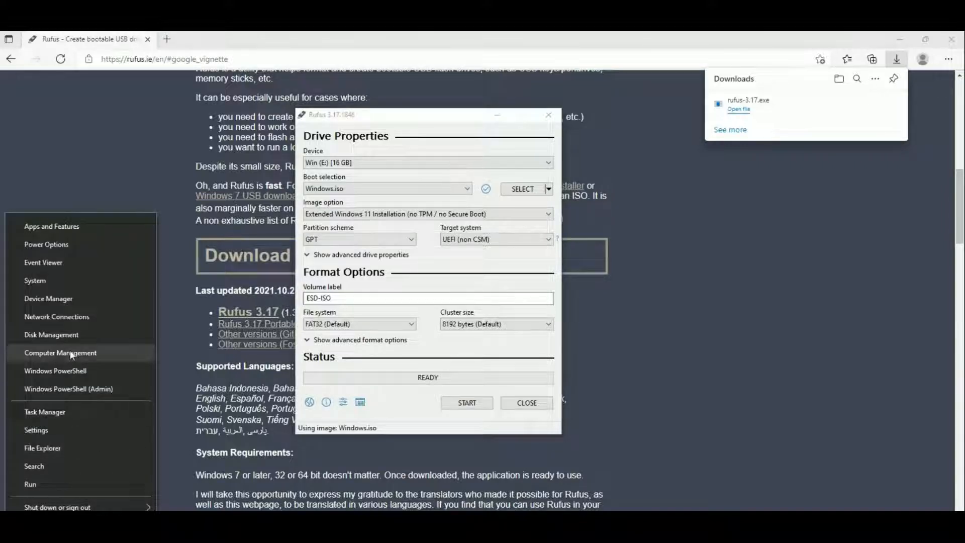
{"action": "left_click", "coordinate": [69, 335]}
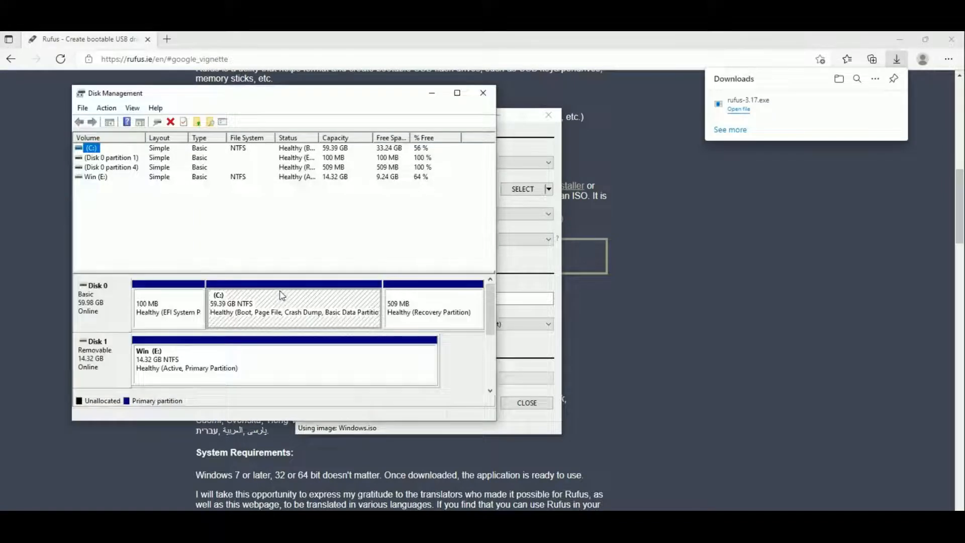
{"action": "left_click_drag", "start_coordinate": [496, 421], "coordinate": [646, 511]}
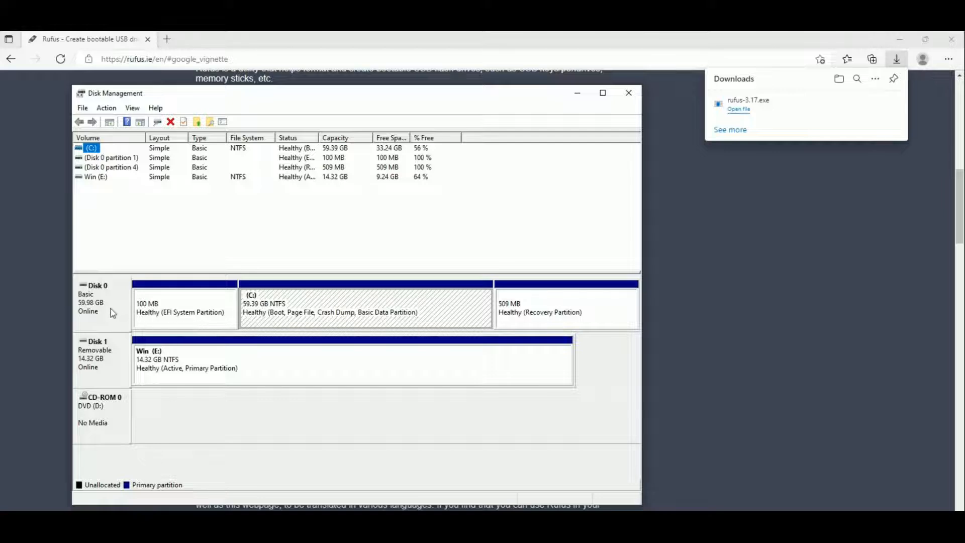
{"action": "right_click", "coordinate": [111, 309]}
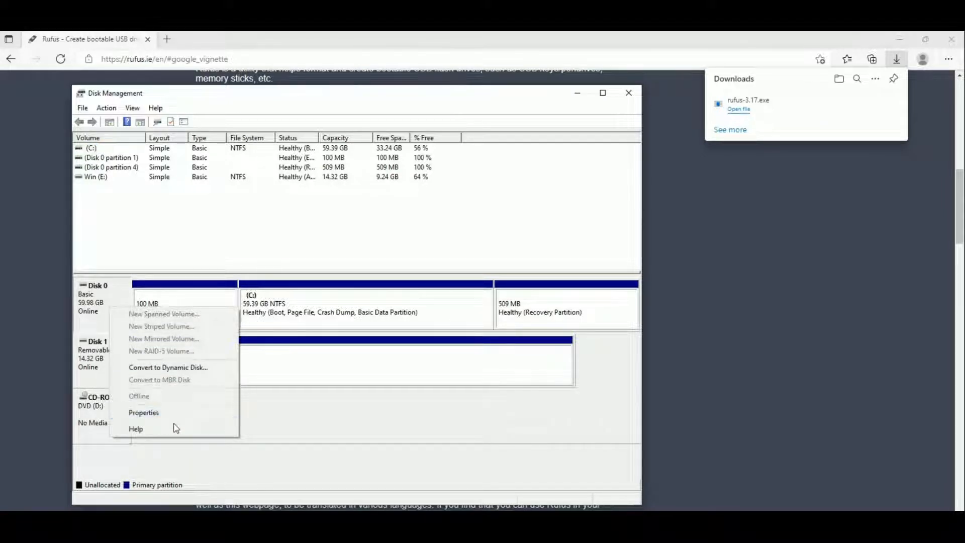
{"action": "left_click", "coordinate": [146, 412]}
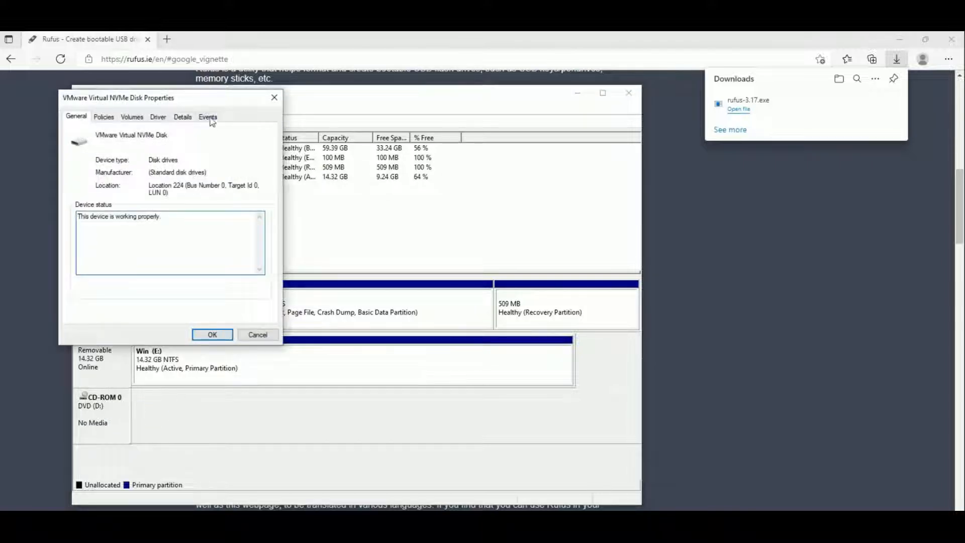
{"action": "left_click_drag", "start_coordinate": [173, 103], "coordinate": [223, 127]}
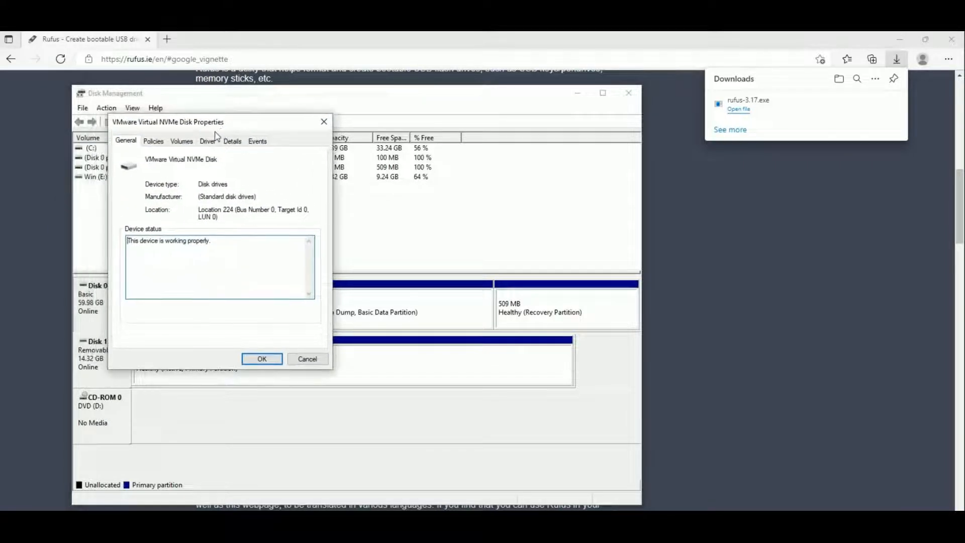
{"action": "left_click", "coordinate": [188, 142]}
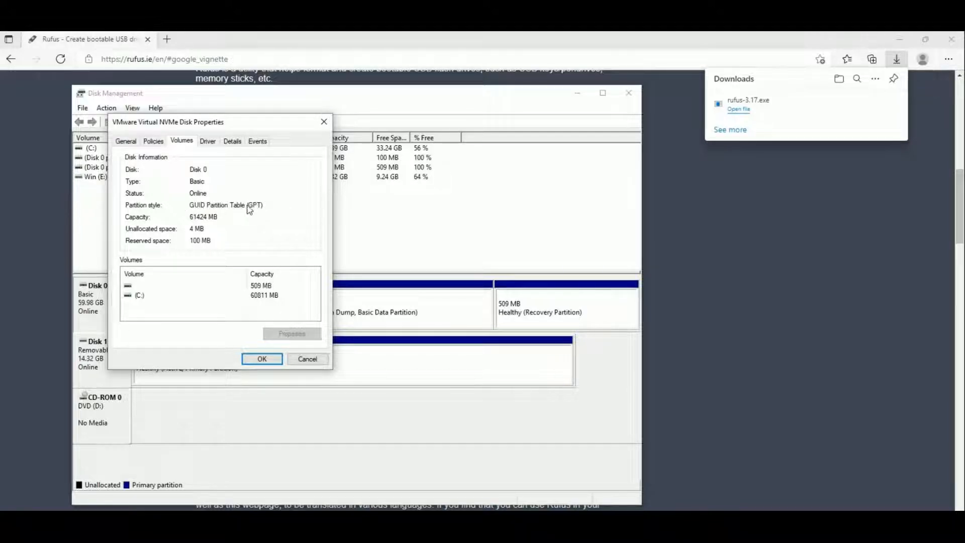
{"action": "left_click", "coordinate": [324, 122]}
{"action": "left_click", "coordinate": [630, 95]}
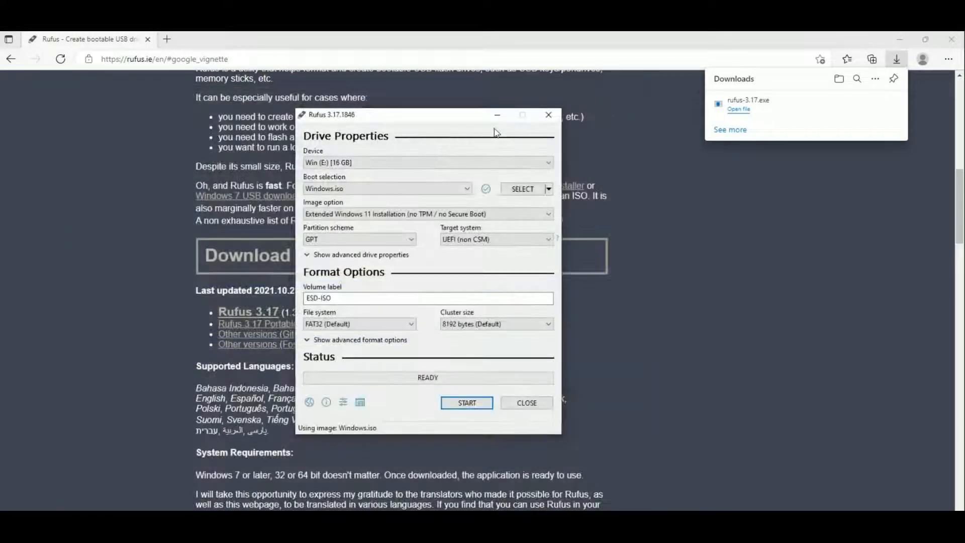
- Write Windows.iso to the USB drive, accepting the erasure of all its data, and close Rufus once the process finishes
{"action": "left_click_drag", "start_coordinate": [445, 121], "coordinate": [433, 118]}
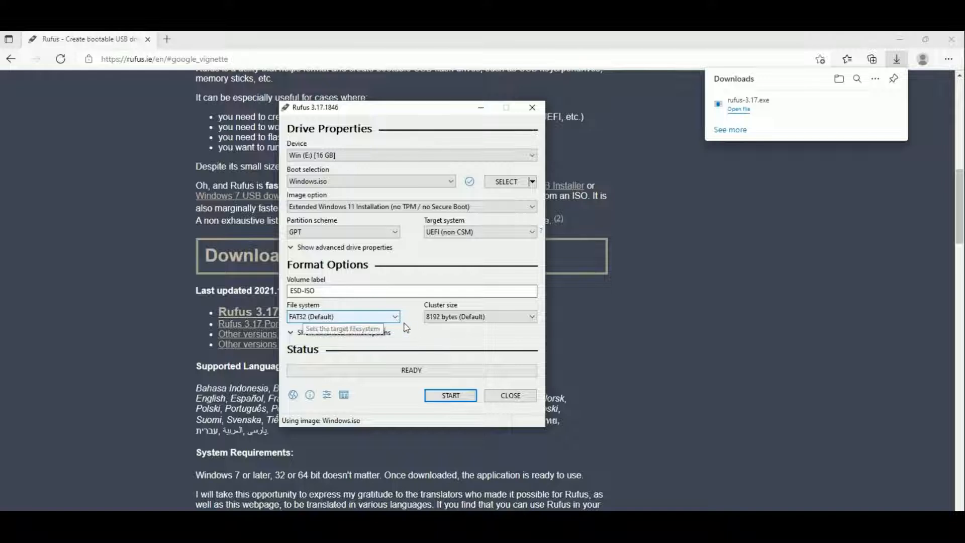
{"action": "left_click", "coordinate": [450, 394]}
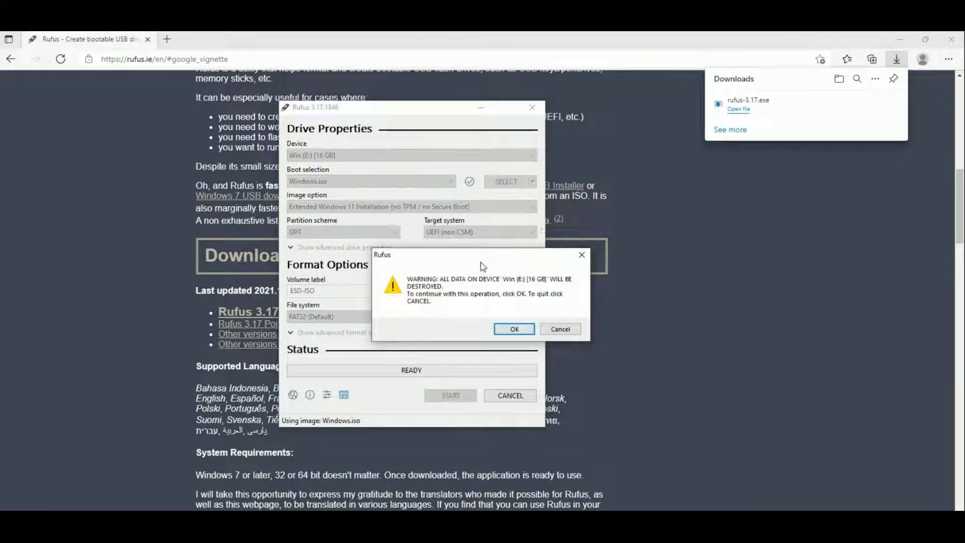
{"action": "left_click_drag", "start_coordinate": [480, 262], "coordinate": [470, 262]}
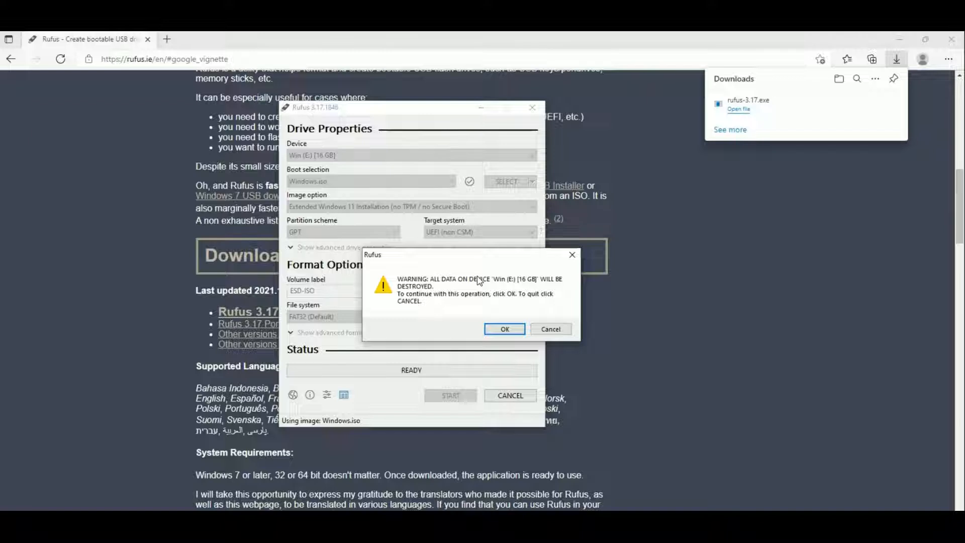
{"action": "left_click", "coordinate": [501, 329]}
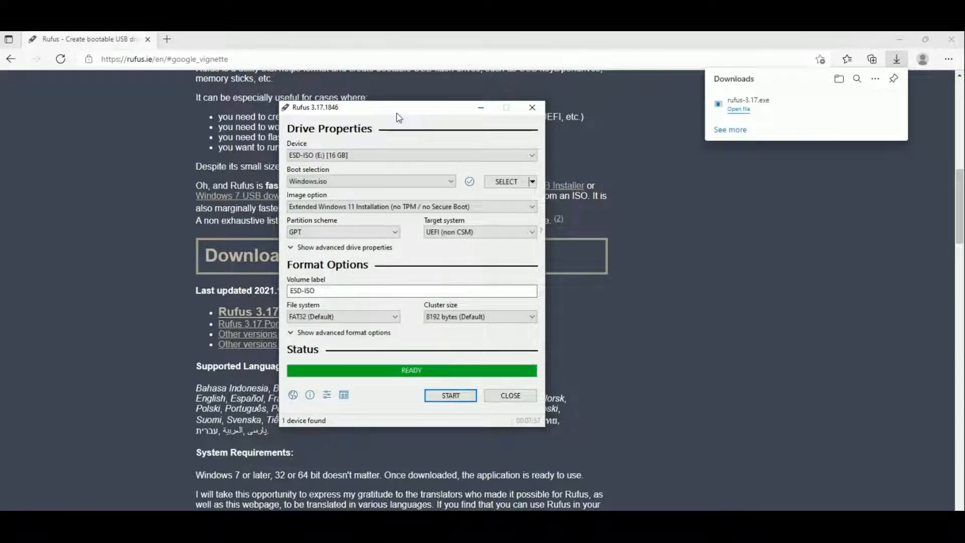
{"action": "left_click_drag", "start_coordinate": [396, 113], "coordinate": [387, 113]}
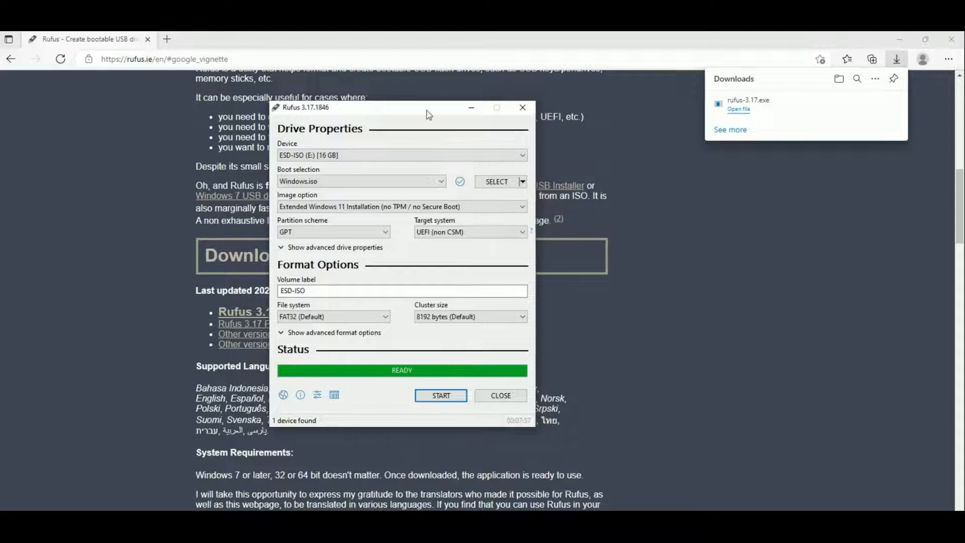
{"action": "left_click", "coordinate": [514, 393]}
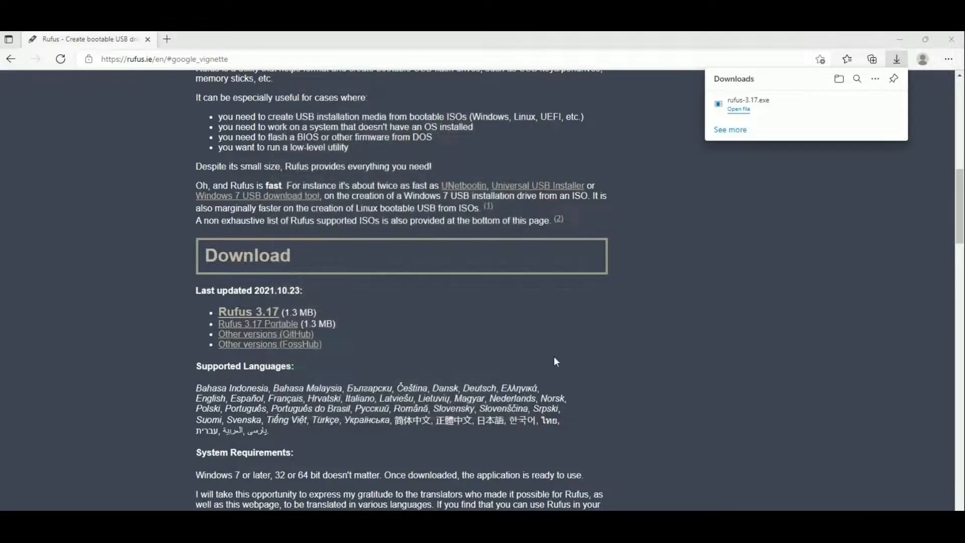
{"action": "left_click", "coordinate": [577, 344]}
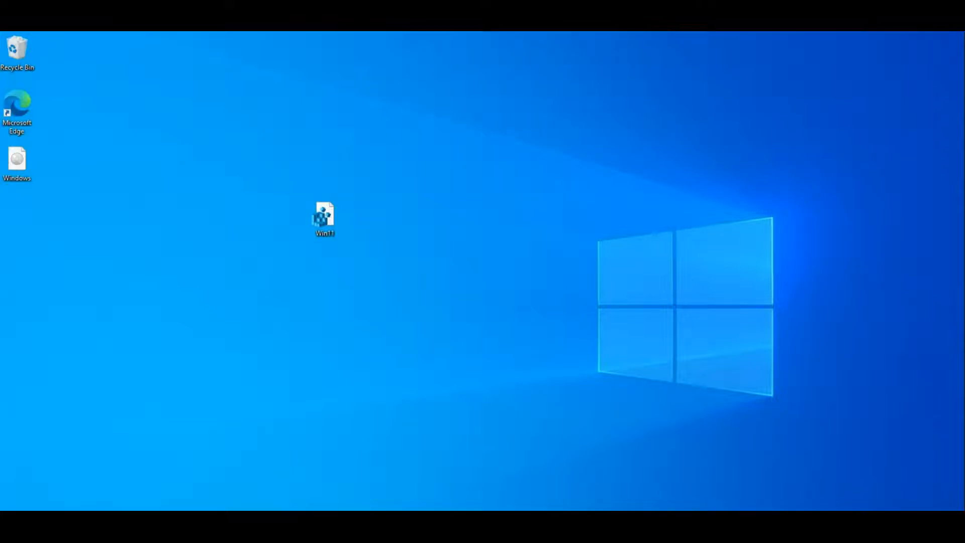
- Copy the Win11 registry file from the desktop into the root folder of the ESD-ISO (E:) drive
{"action": "right_click", "coordinate": [333, 216]}
{"action": "left_click", "coordinate": [403, 371]}
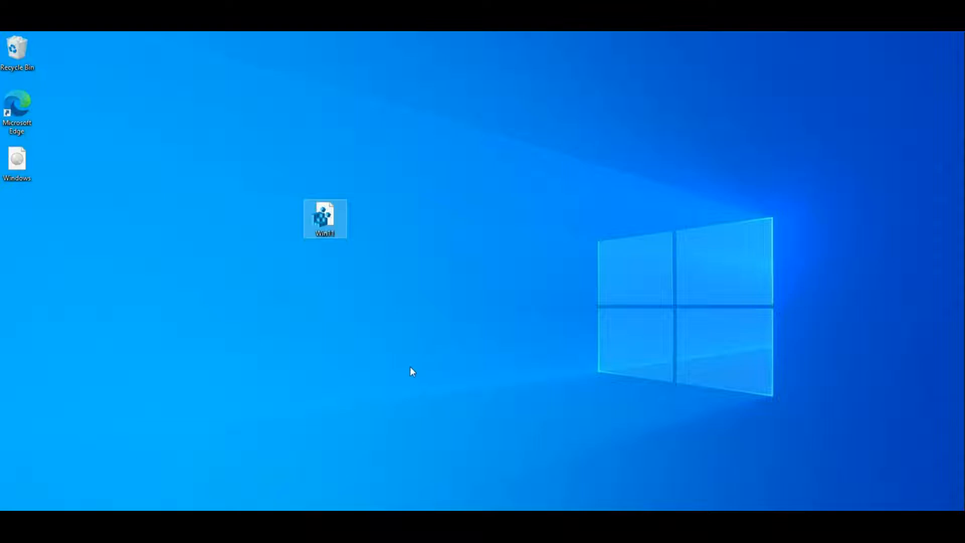
{"action": "key", "text": "super+e"}
{"action": "double_click", "coordinate": [728, 293]}
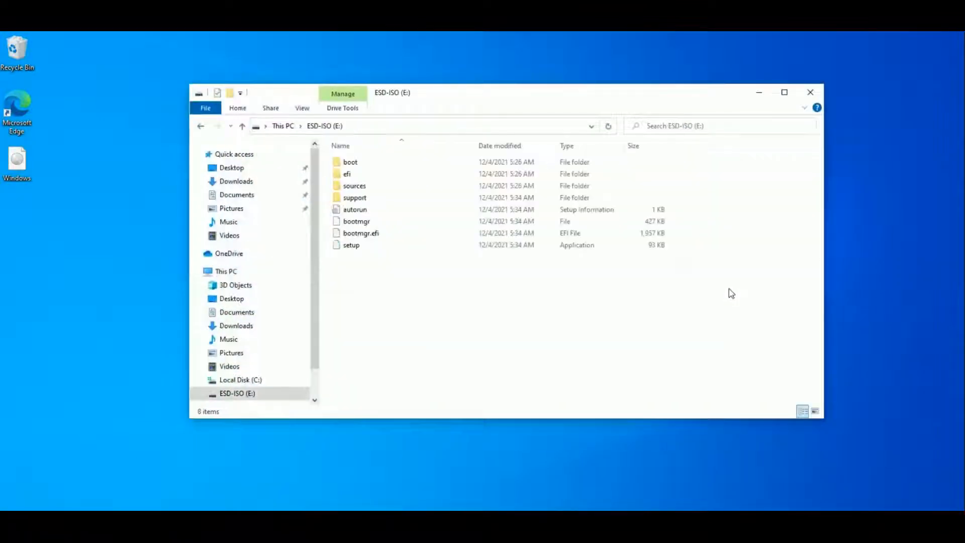
{"action": "right_click", "coordinate": [445, 307]}
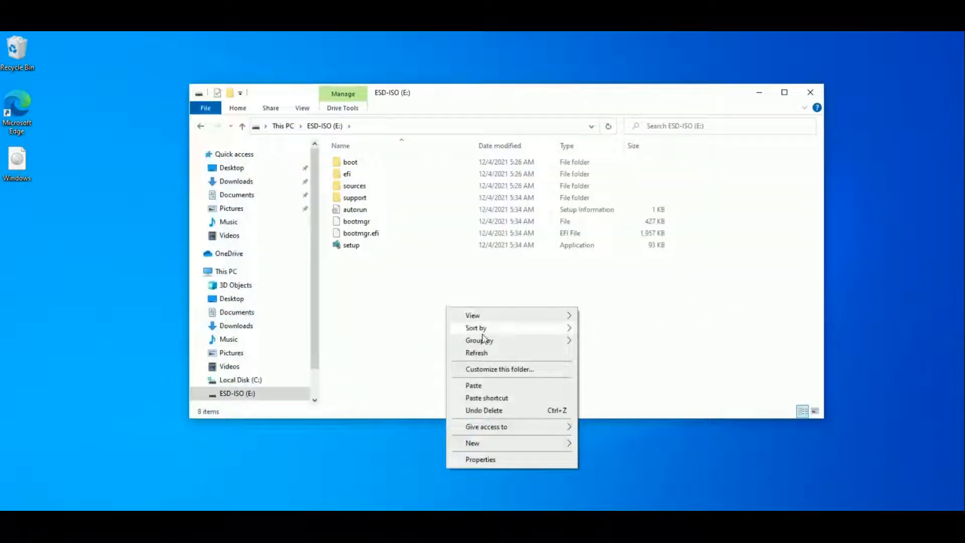
{"action": "left_click", "coordinate": [488, 387]}
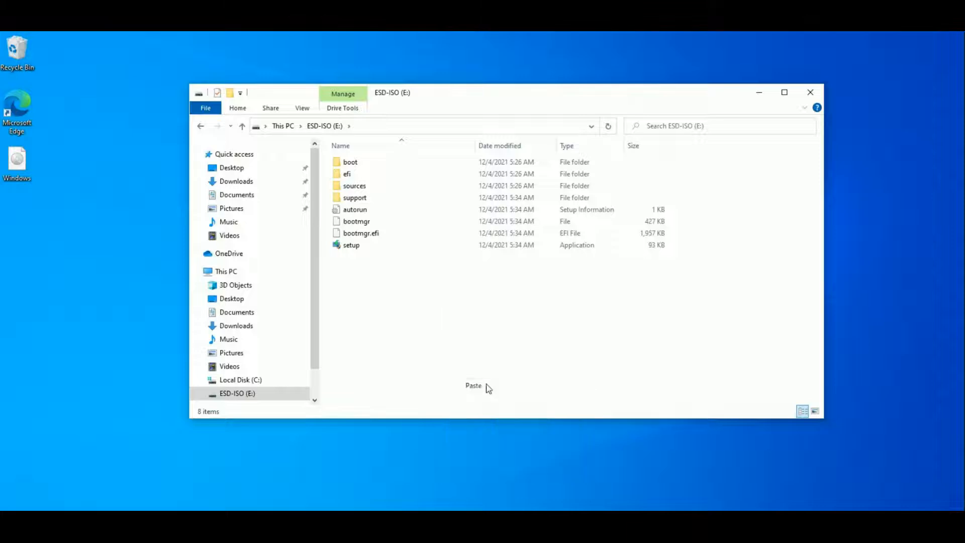
{"action": "left_click", "coordinate": [448, 302]}
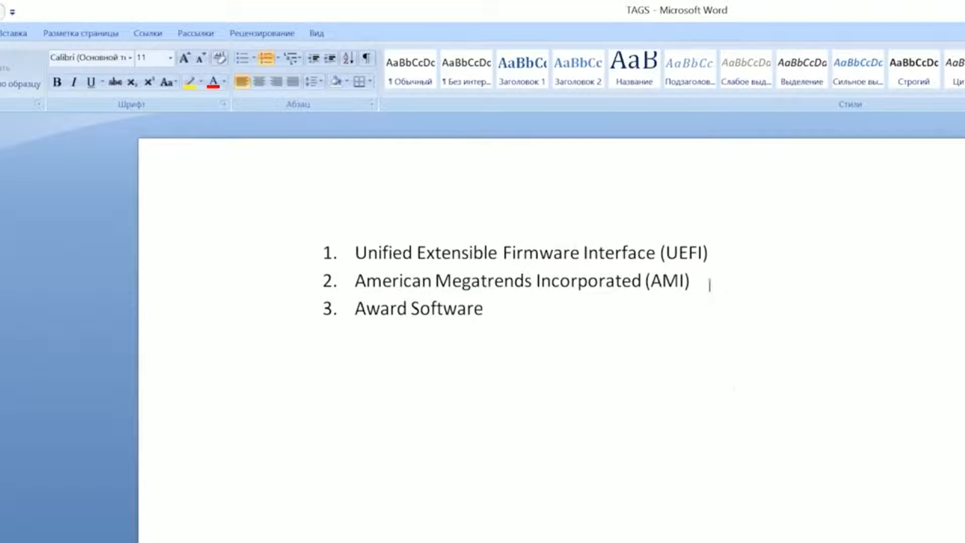
- Review the BIOS types listed in the Word document, marking UEFI, AMI and Award in turn
{"action": "left_click_drag", "start_coordinate": [667, 253], "coordinate": [705, 253]}
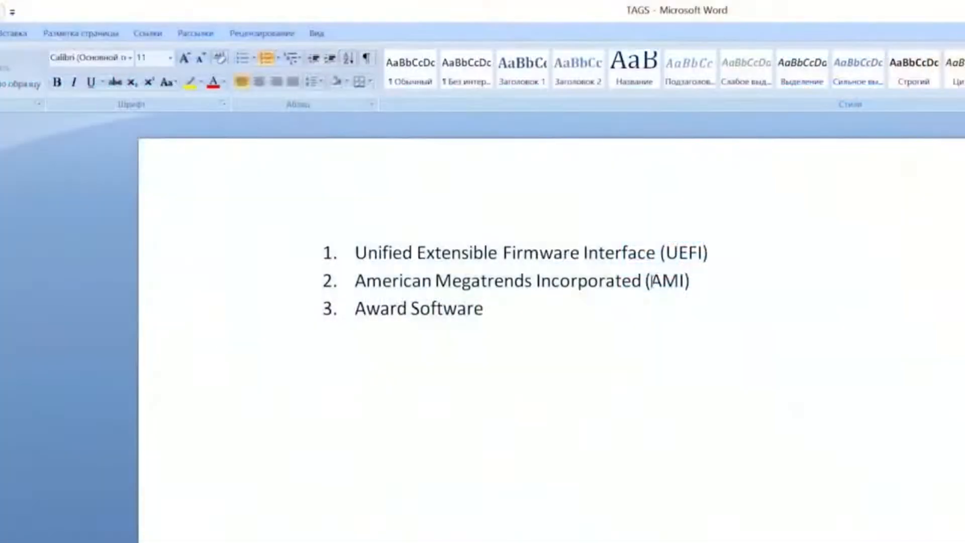
{"action": "left_click_drag", "start_coordinate": [655, 281], "coordinate": [688, 280]}
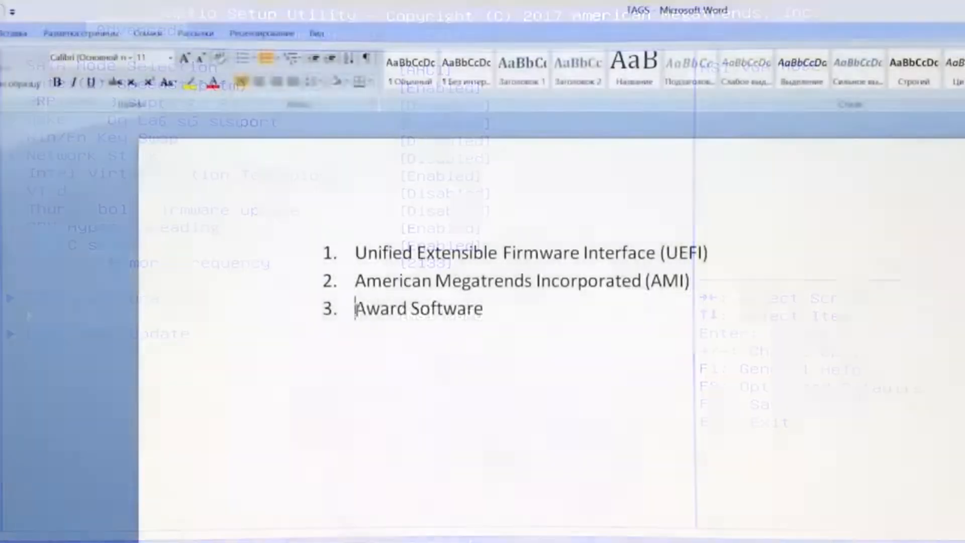
{"action": "left_click_drag", "start_coordinate": [355, 308], "coordinate": [409, 307]}
{"action": "left_click", "coordinate": [503, 308]}
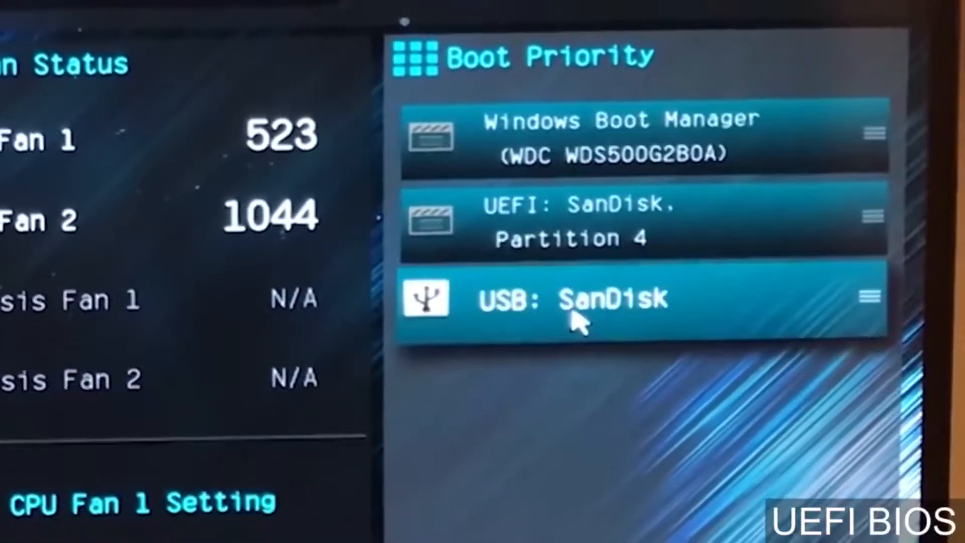
- Move USB: SanDisk to first place in the UEFI BIOS Boot Priority list, and call up and dismiss the save-and-exit confirmation
{"action": "left_click_drag", "start_coordinate": [573, 316], "coordinate": [558, 132]}
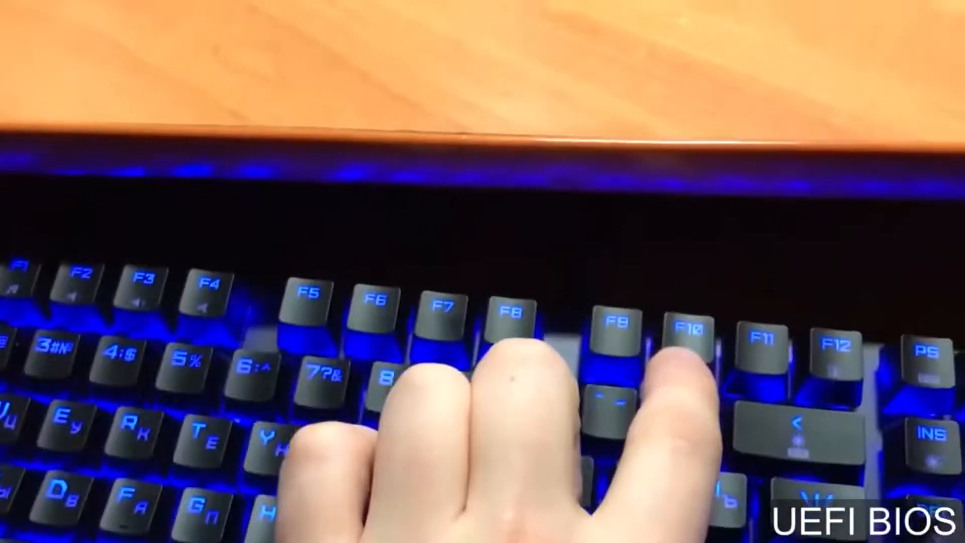
{"action": "key", "text": "F10"}
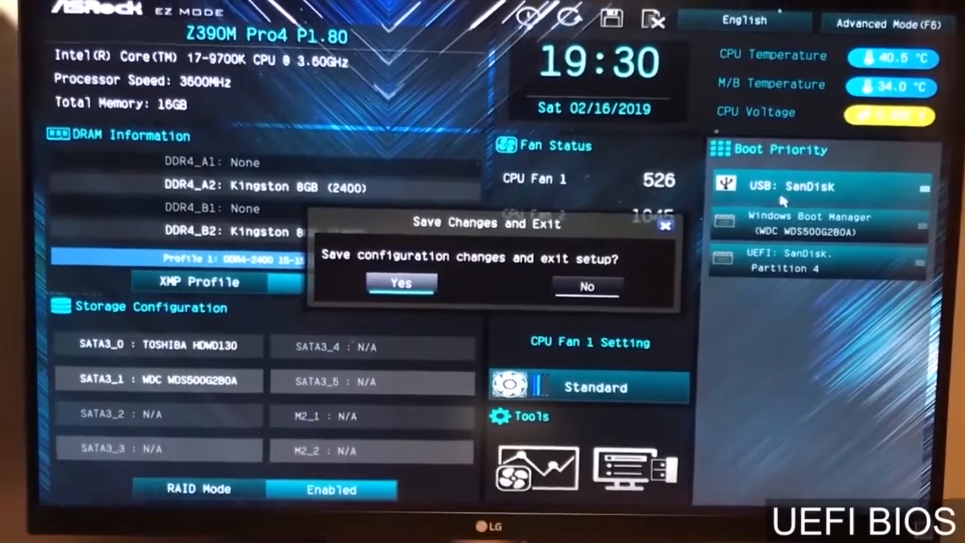
{"action": "key", "text": "Escape"}
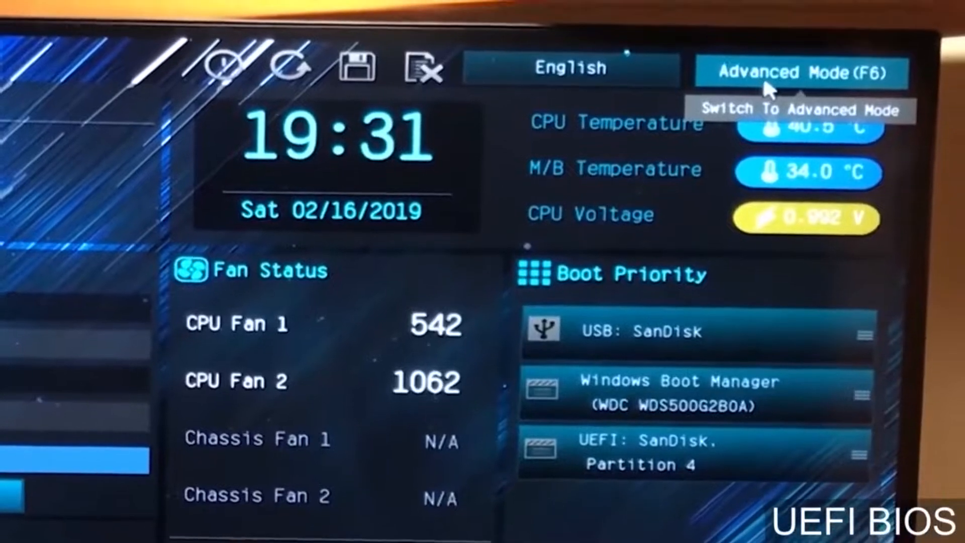
- In the advanced boot settings, set Boot Option #1 to UEFI: SanDisk, Partition 4 and save the BIOS changes
{"action": "left_click", "coordinate": [782, 92]}
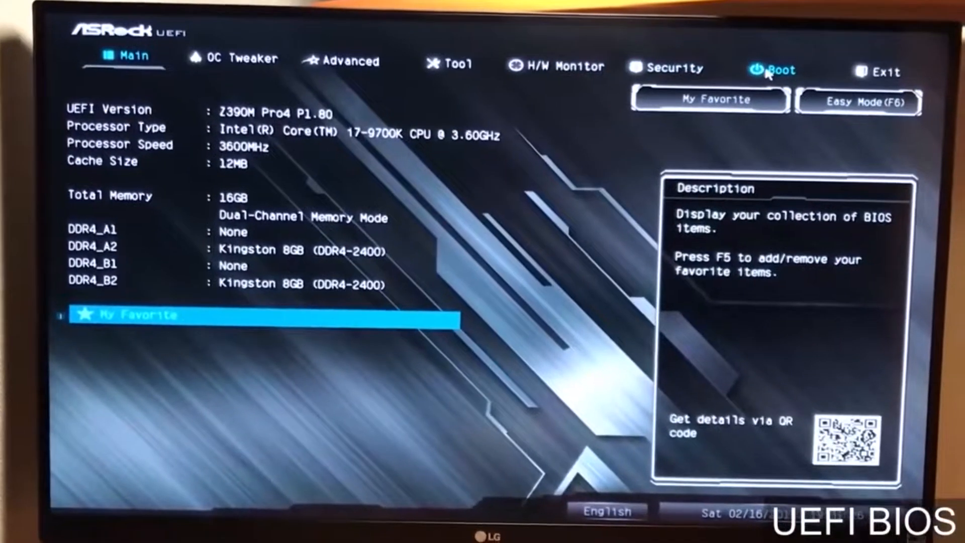
{"action": "left_click", "coordinate": [751, 73]}
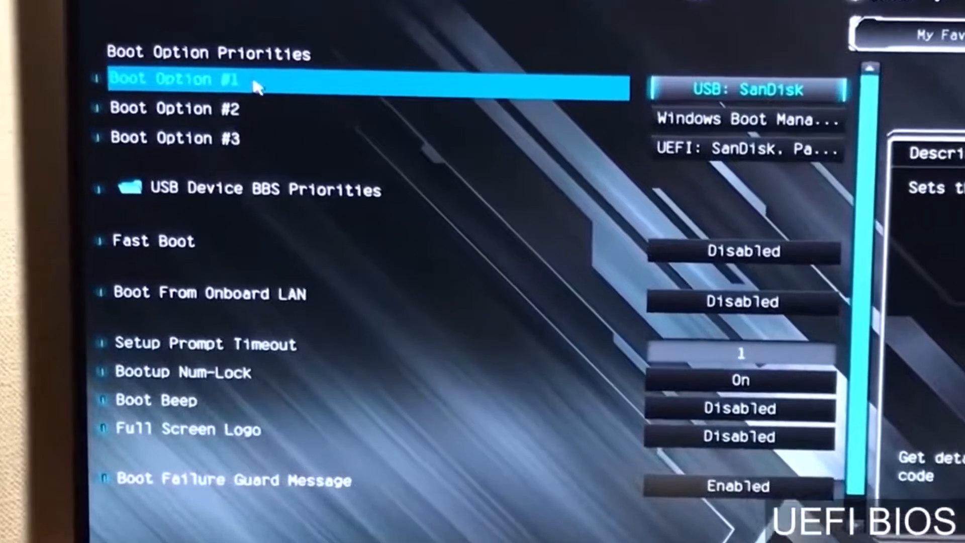
{"action": "left_click", "coordinate": [232, 98]}
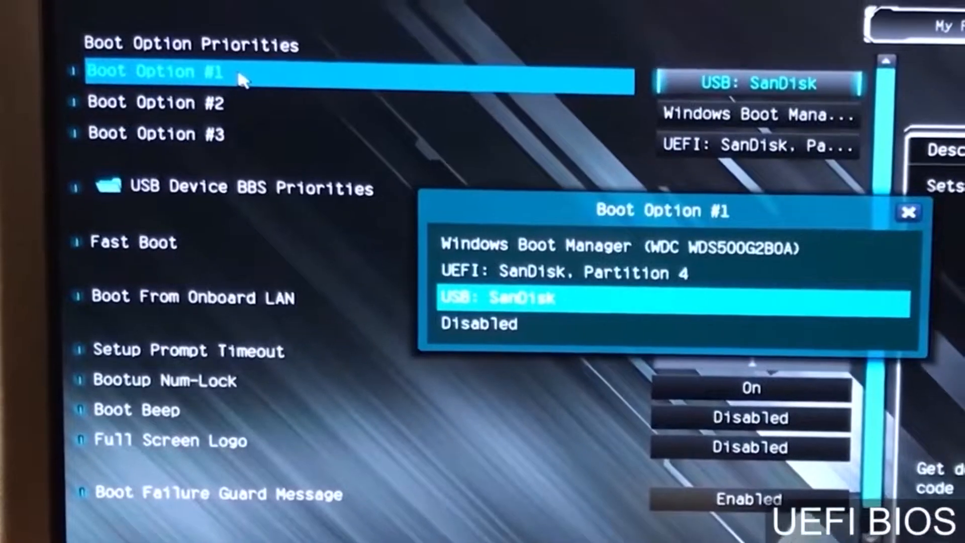
{"action": "key", "text": "Up"}
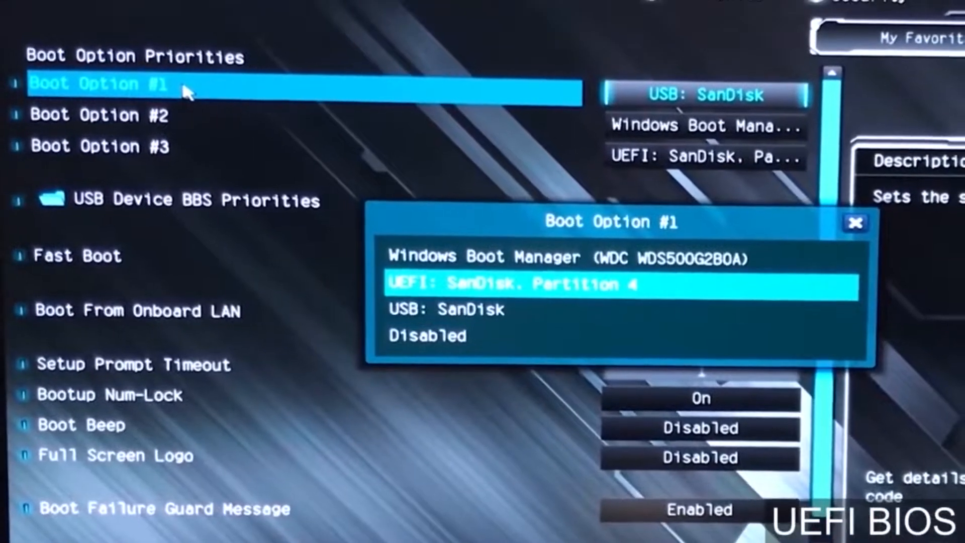
{"action": "key", "text": "Down"}
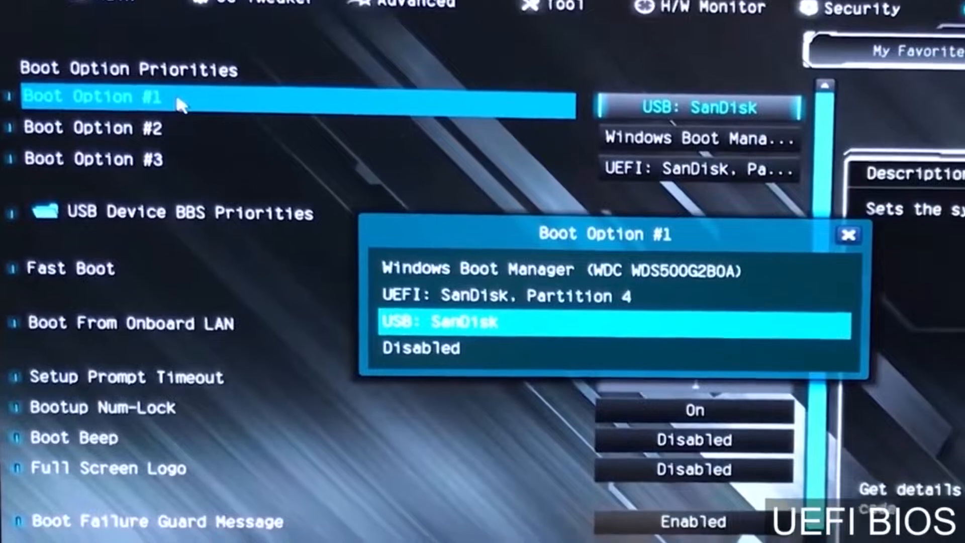
{"action": "key", "text": "Up"}
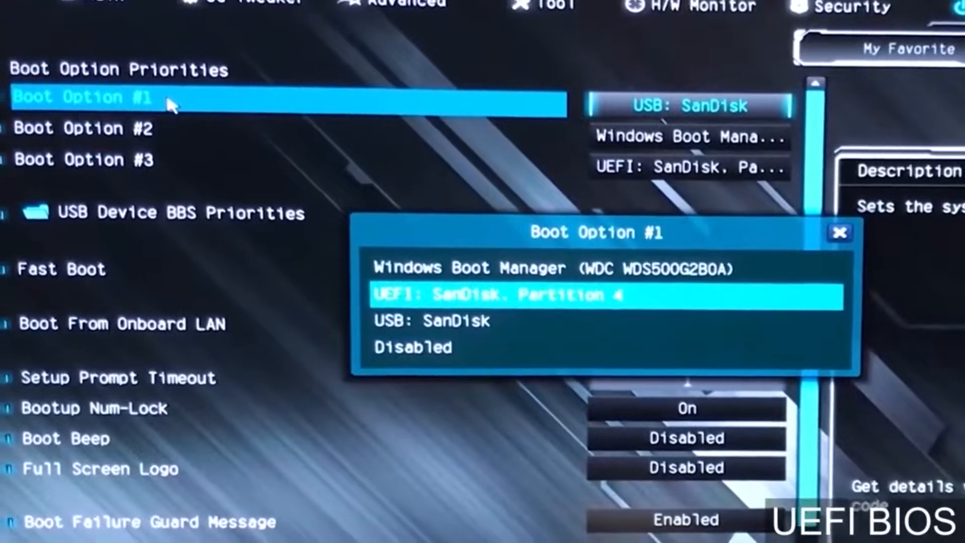
{"action": "key", "text": "Return"}
{"action": "key", "text": "F10"}
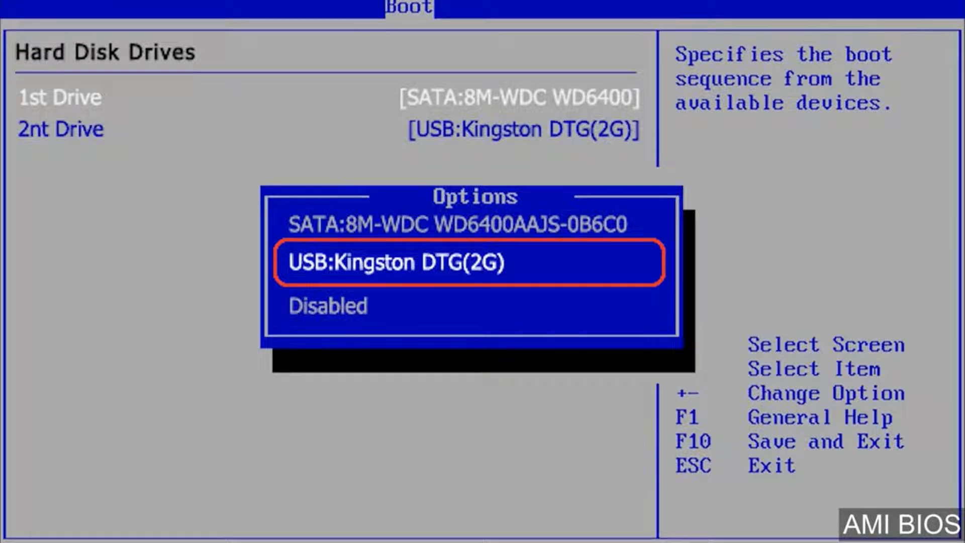
- Choose USB:Kingston DTG(2G) as the 1st Drive in the AMI BIOS hard disk drive order
{"action": "key", "text": "Return"}
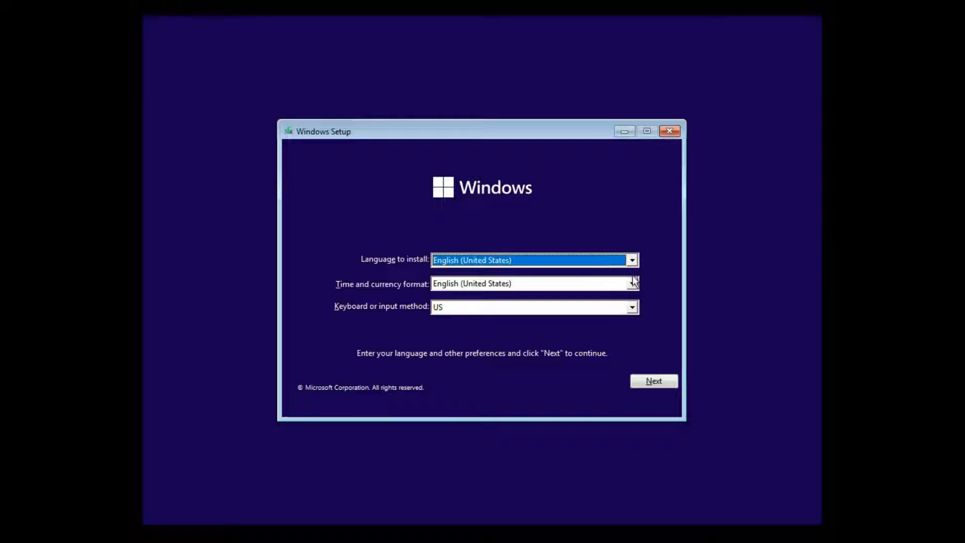
- Start the Windows installation with English (United States) and the US keyboard, continuing without a product key
{"action": "left_click", "coordinate": [658, 381]}
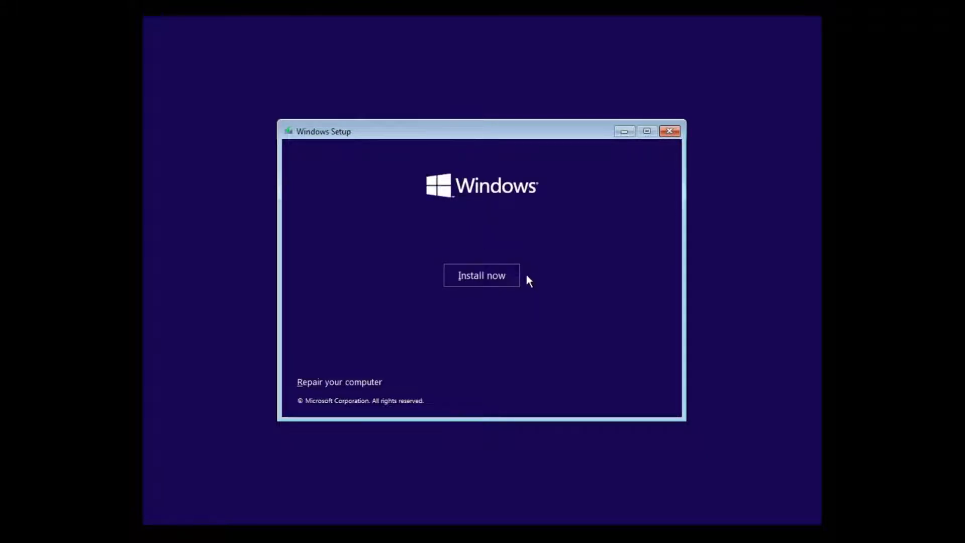
{"action": "left_click", "coordinate": [501, 280]}
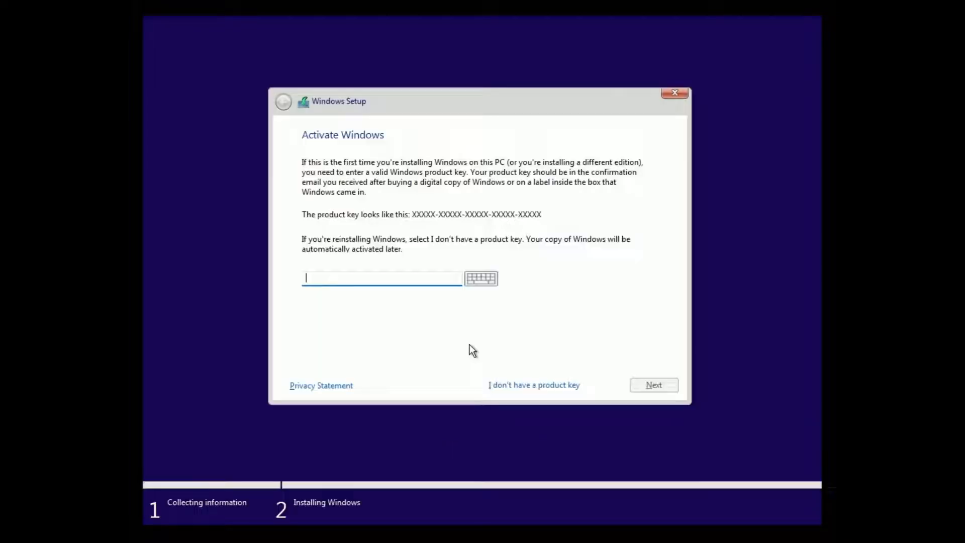
{"action": "left_click", "coordinate": [510, 385]}
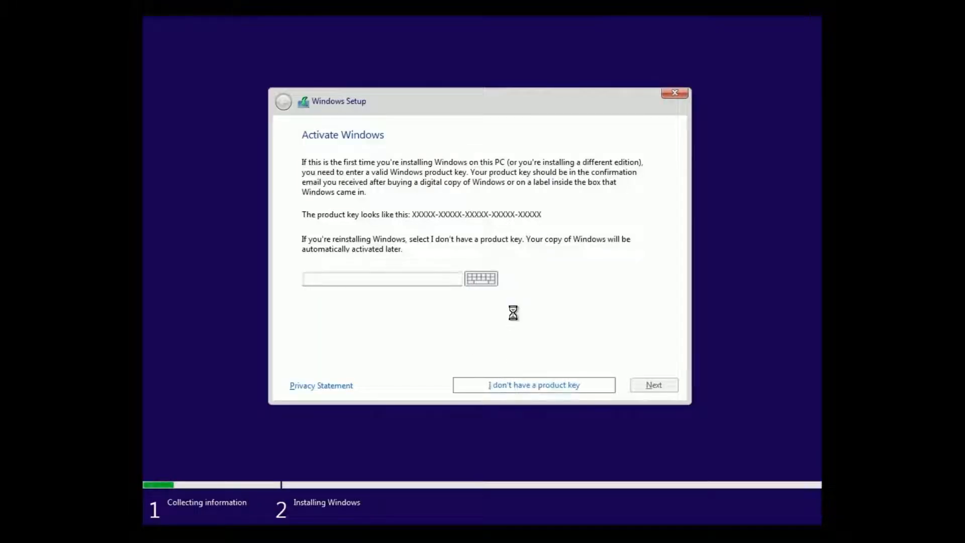
- Try to continue the installation with Windows 11 Pro, and return to the operating system selection
{"action": "left_click", "coordinate": [394, 245]}
{"action": "left_click", "coordinate": [654, 384]}
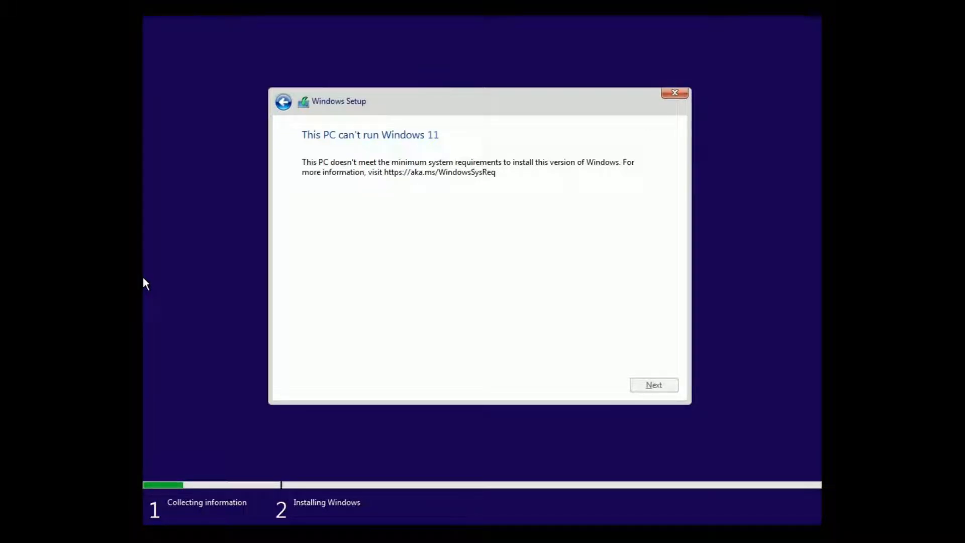
{"action": "left_click", "coordinate": [282, 102]}
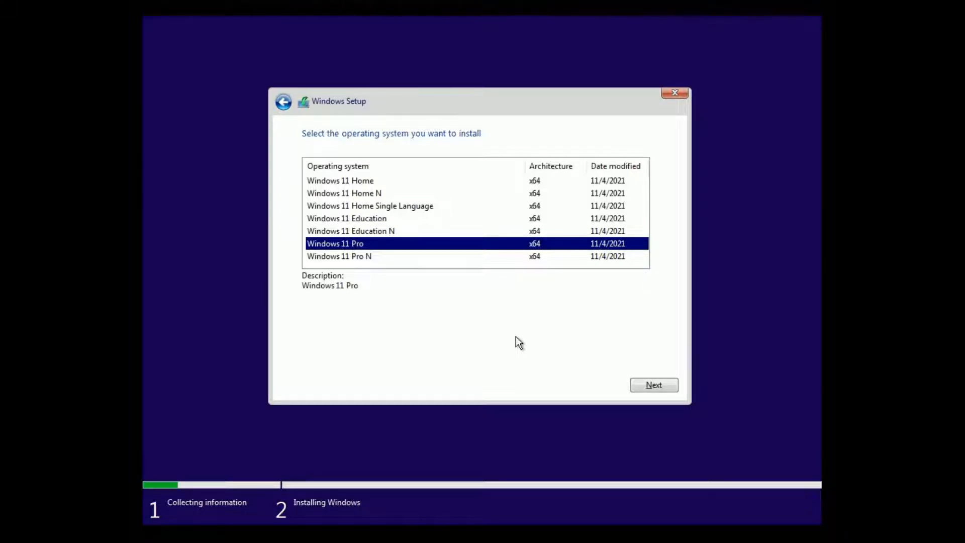
- Open a command prompt over Windows Setup and launch Notepad from it with the notepad command
{"action": "key", "text": "shift+F10"}
{"action": "left_click", "coordinate": [419, 231]}
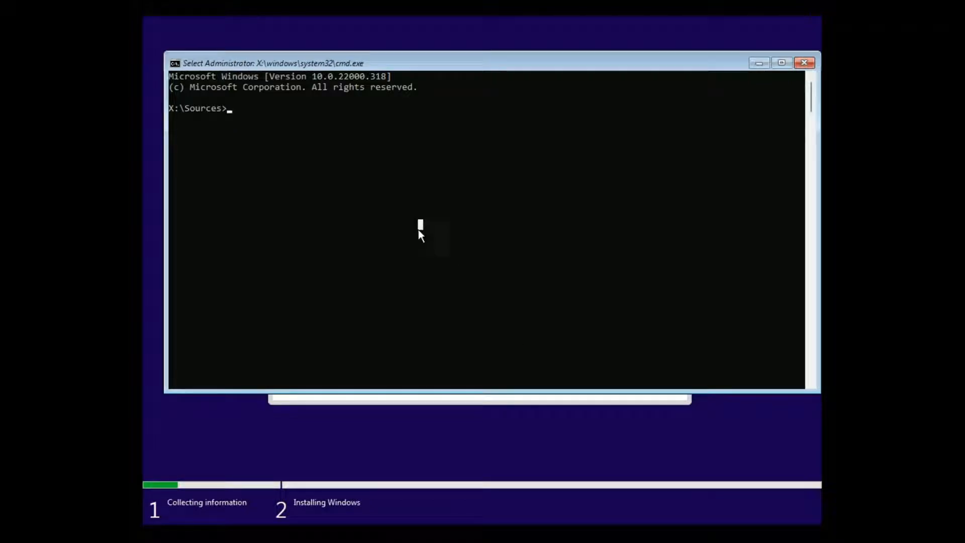
{"action": "type", "text": "no"}
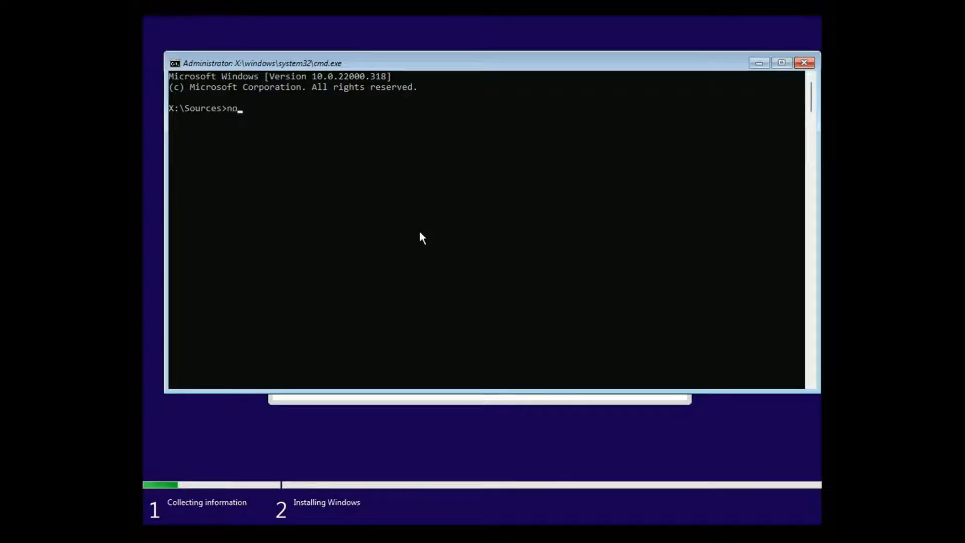
{"action": "type", "text": "te"}
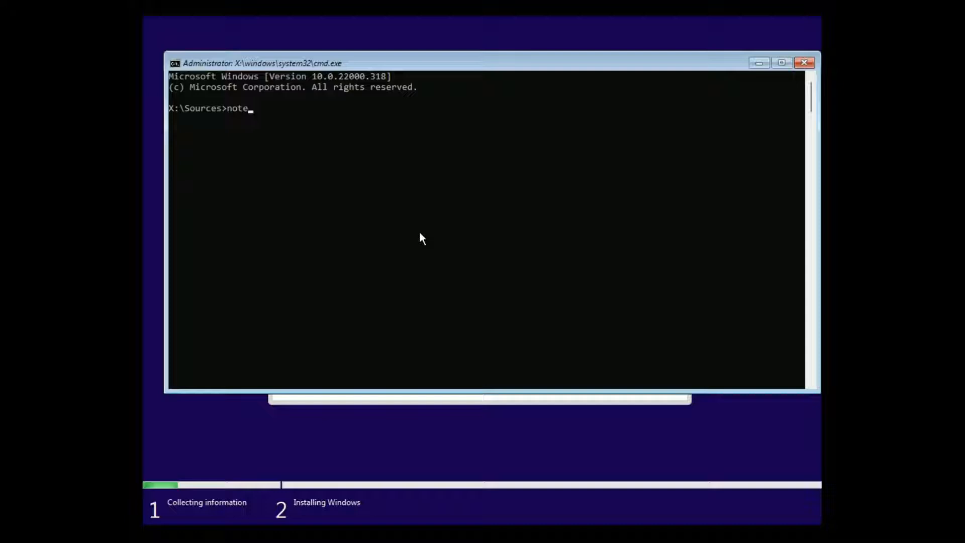
{"action": "type", "text": "pa"}
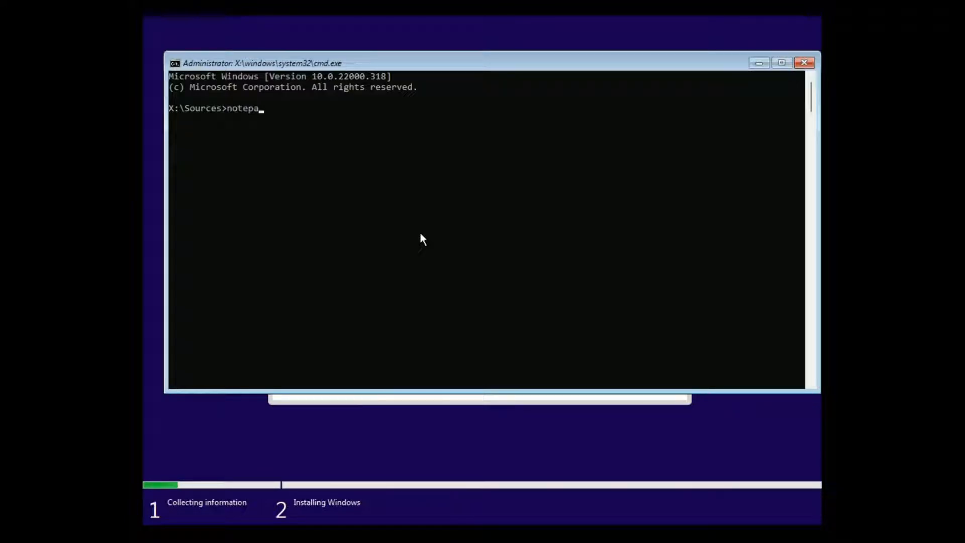
{"action": "type", "text": "d"}
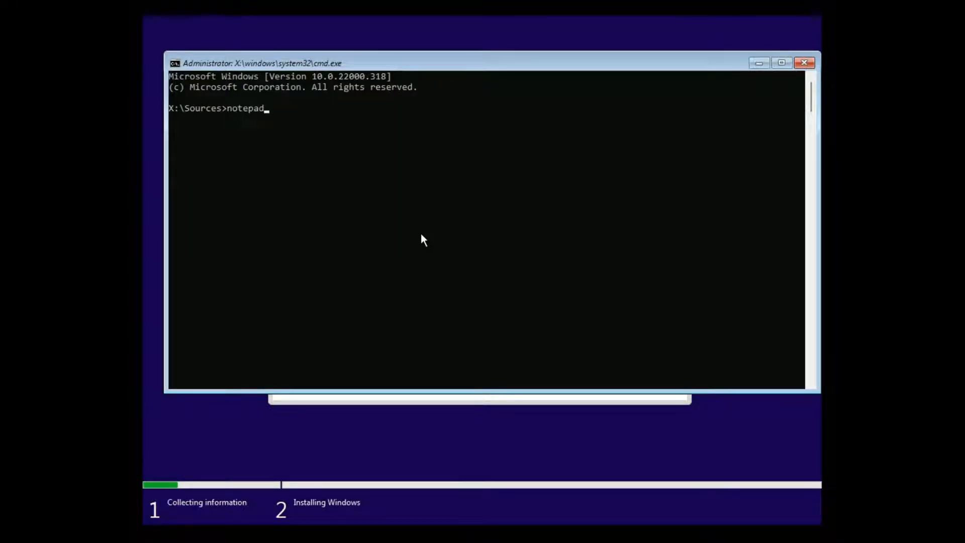
{"action": "key", "text": "Return"}
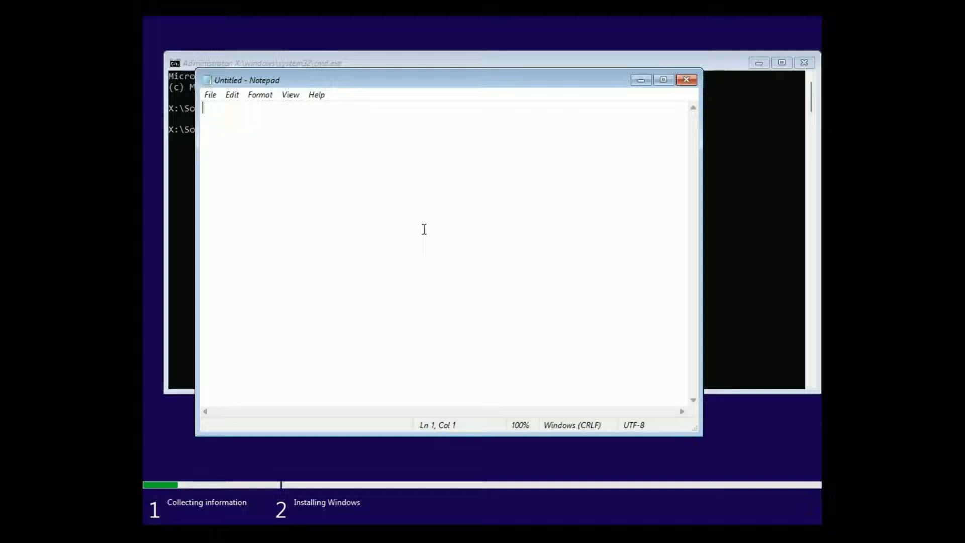
- Browse to the root of the ESD-ISO (C:) drive in Notepad's Open dialog and show All Files
{"action": "left_click", "coordinate": [213, 96]}
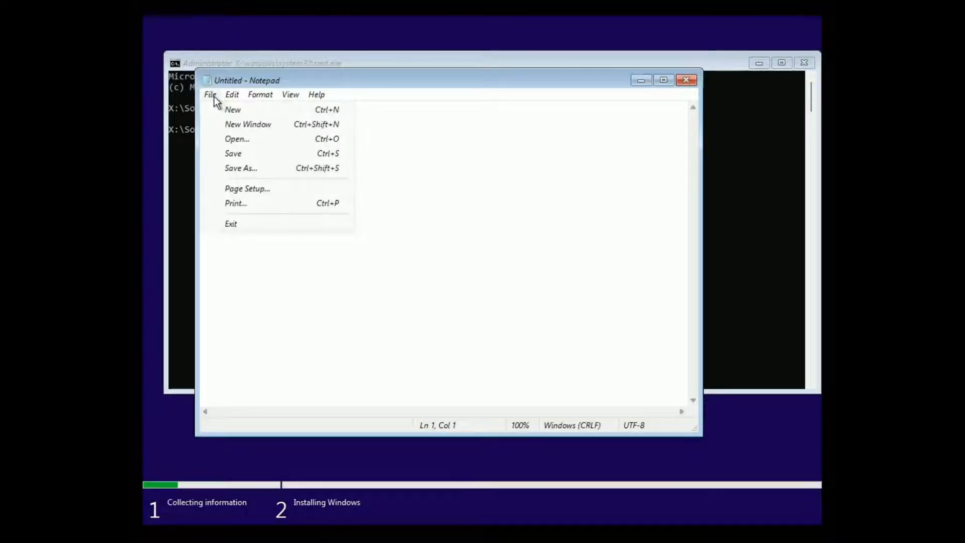
{"action": "left_click", "coordinate": [243, 139]}
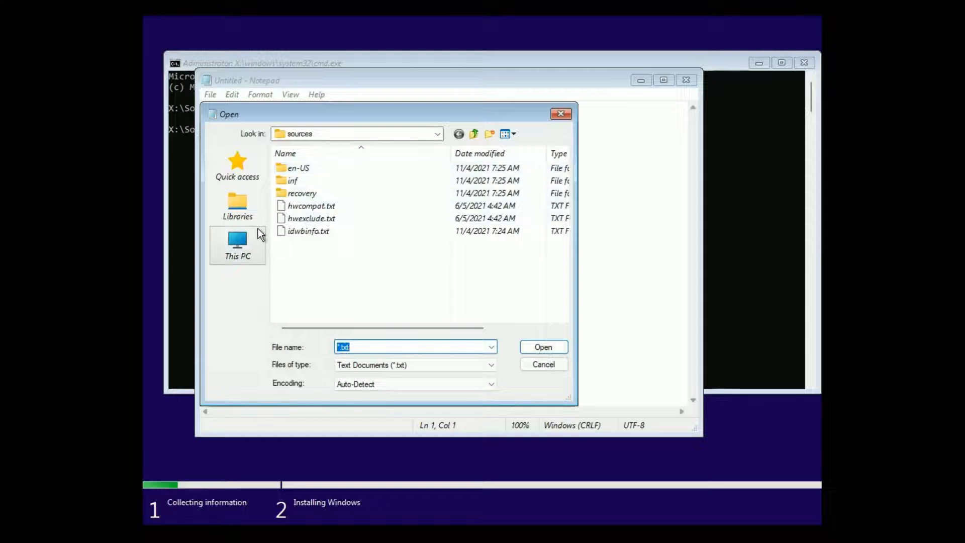
{"action": "left_click", "coordinate": [258, 228]}
{"action": "double_click", "coordinate": [345, 244]}
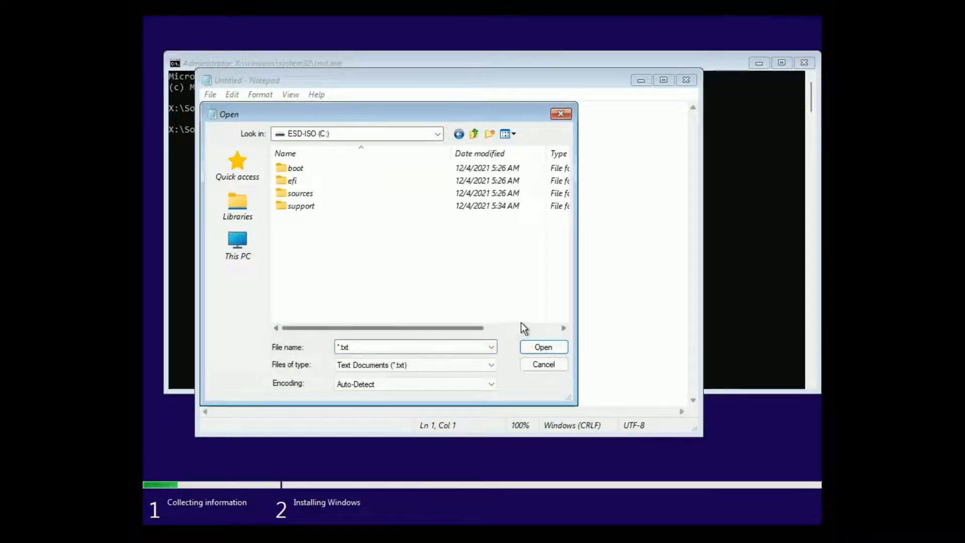
{"action": "left_click", "coordinate": [478, 367]}
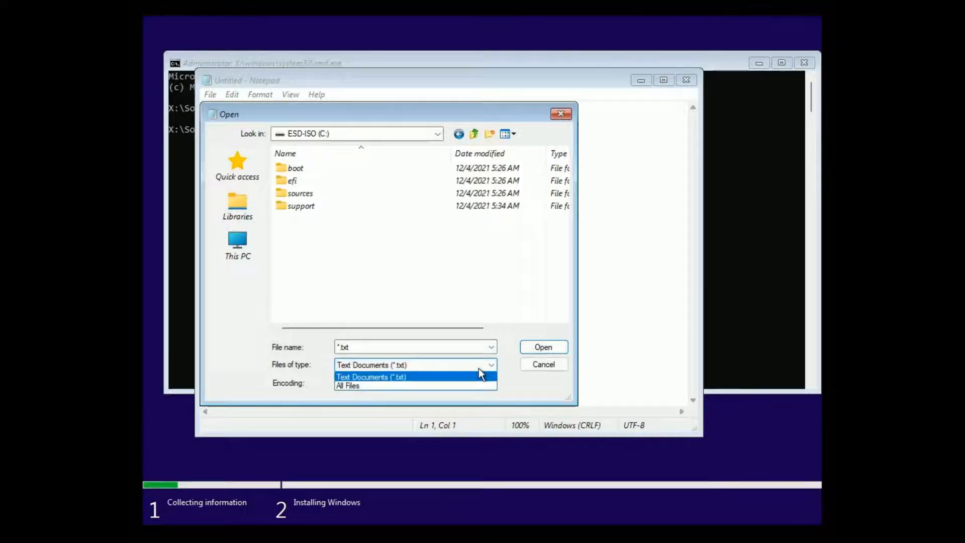
{"action": "left_click", "coordinate": [479, 368]}
{"action": "left_click", "coordinate": [479, 367]}
{"action": "left_click", "coordinate": [465, 381]}
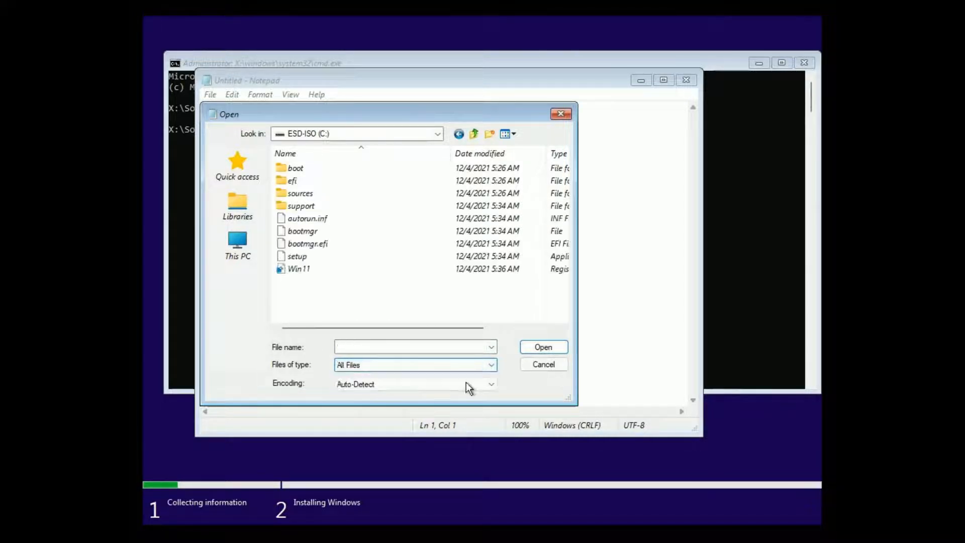
- Merge the Win11 registry file on the ESD-ISO (C:) drive into the registry and confirm the prompts
{"action": "left_click", "coordinate": [322, 270]}
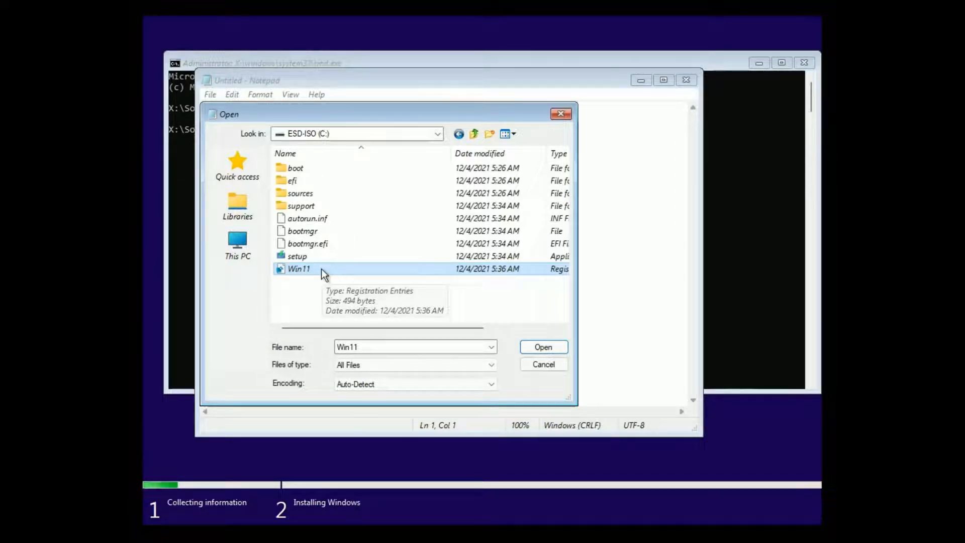
{"action": "right_click", "coordinate": [321, 267]}
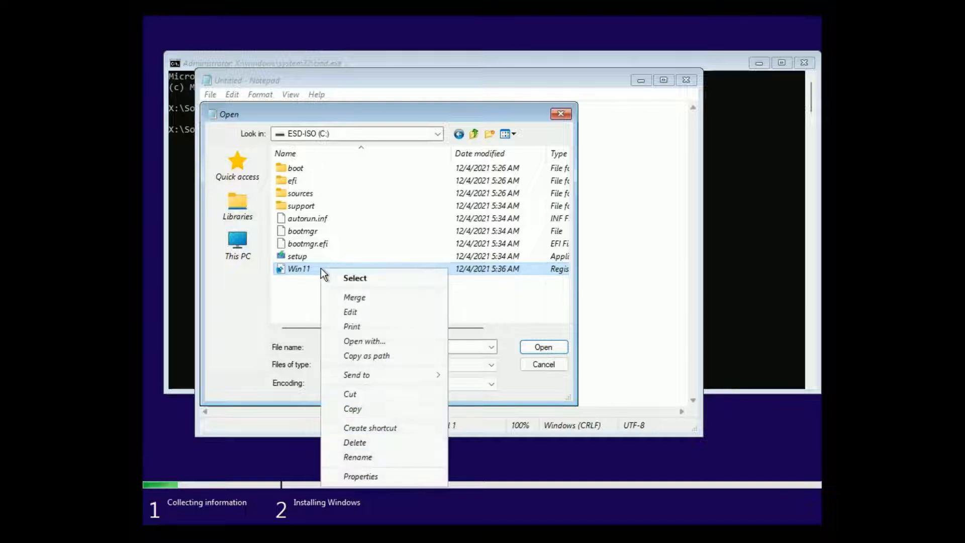
{"action": "left_click", "coordinate": [345, 294]}
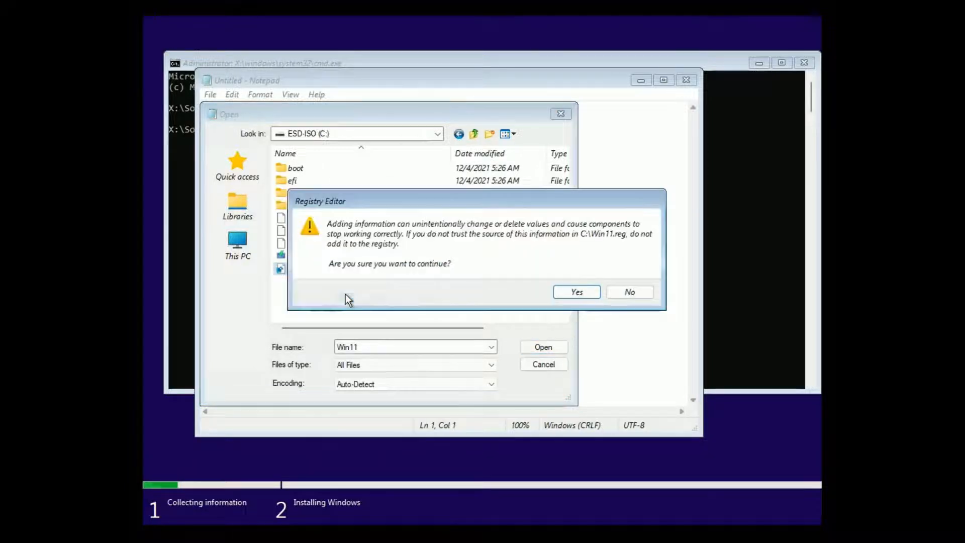
{"action": "left_click", "coordinate": [579, 291]}
{"action": "left_click", "coordinate": [621, 278]}
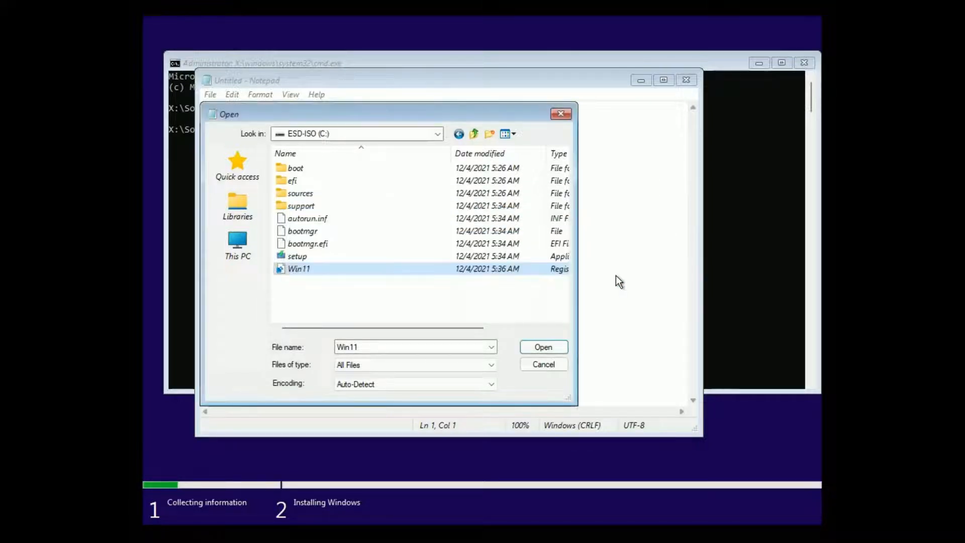
- Close the Open dialog, Notepad and the command prompt to return to Windows Setup
{"action": "left_click", "coordinate": [563, 116]}
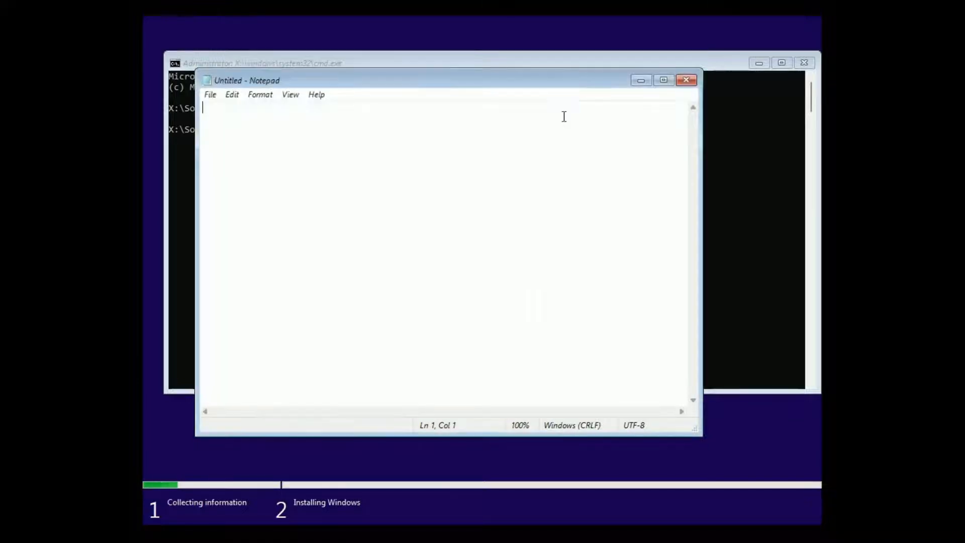
{"action": "left_click", "coordinate": [684, 81]}
{"action": "left_click", "coordinate": [803, 64]}
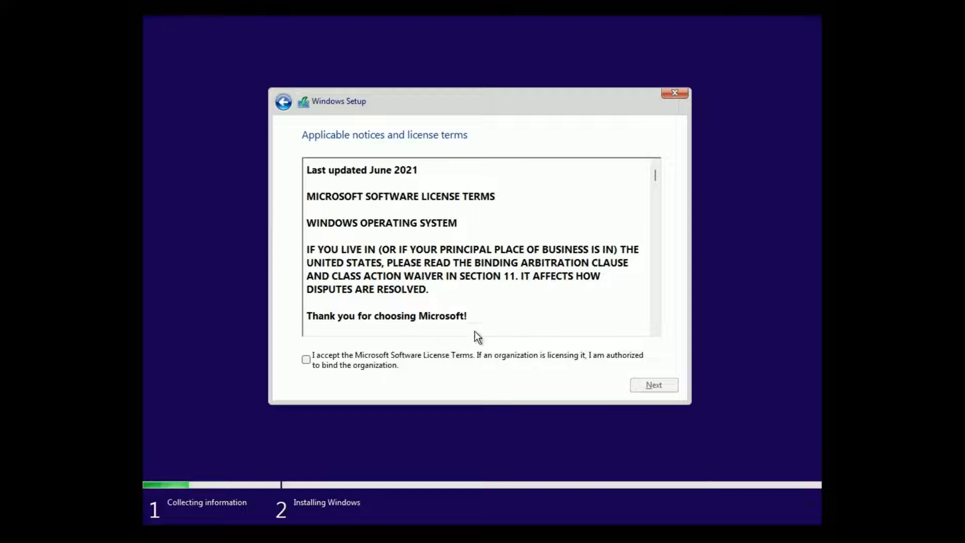
- Accept the license terms and start a custom Windows-only installation on Drive 0 Unallocated Space
{"action": "left_click", "coordinate": [306, 360]}
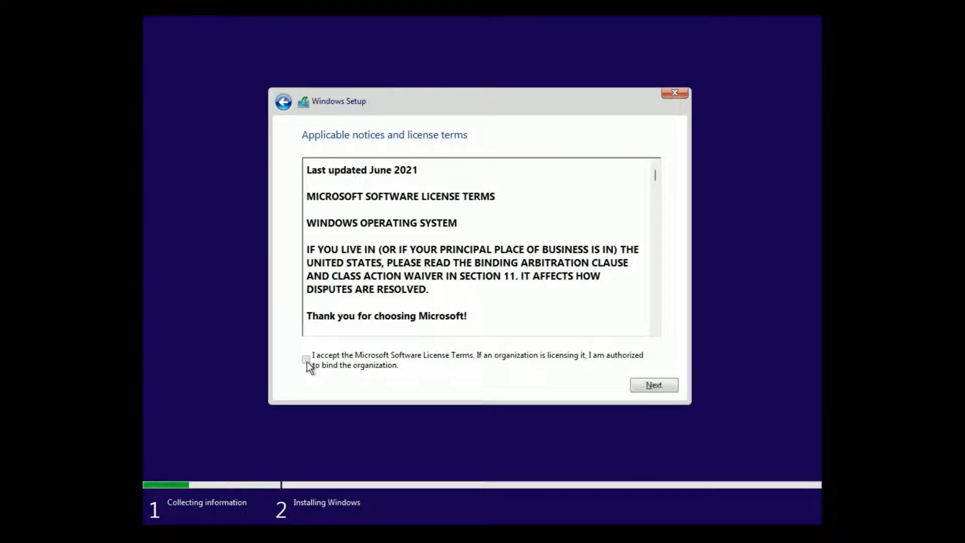
{"action": "left_click", "coordinate": [648, 386]}
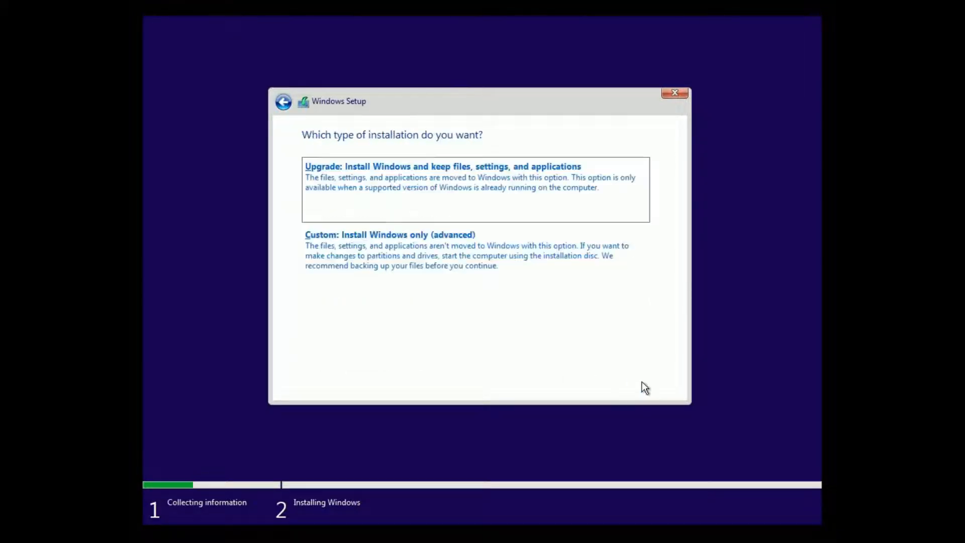
{"action": "left_click", "coordinate": [503, 274]}
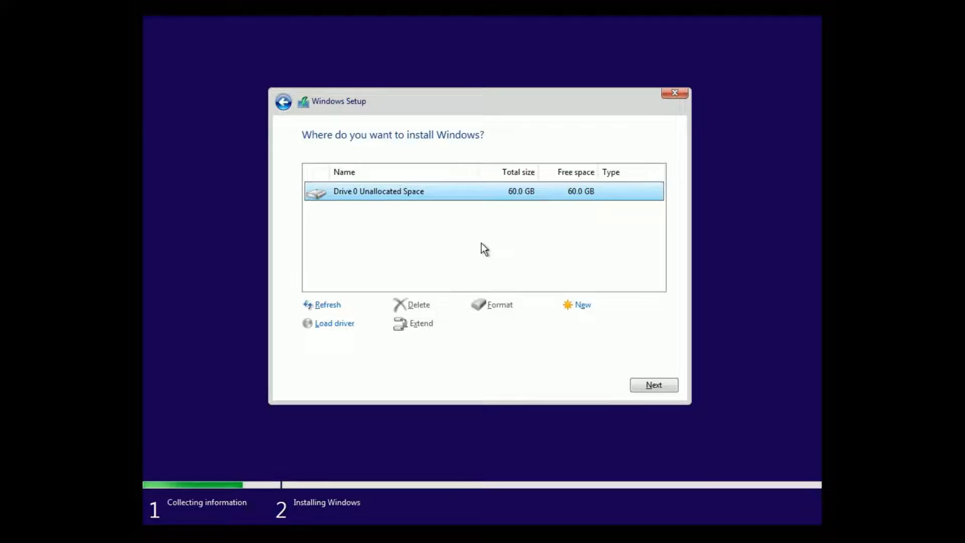
{"action": "left_click", "coordinate": [655, 384]}
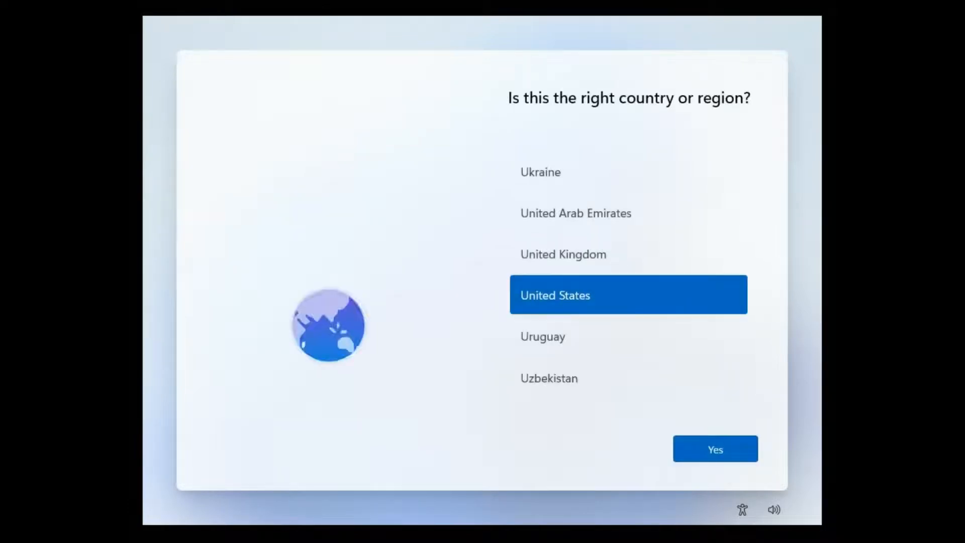
- Confirm United States as the country or region and continue to the device naming page
{"action": "left_click", "coordinate": [716, 449]}
{"action": "left_click", "coordinate": [715, 448]}
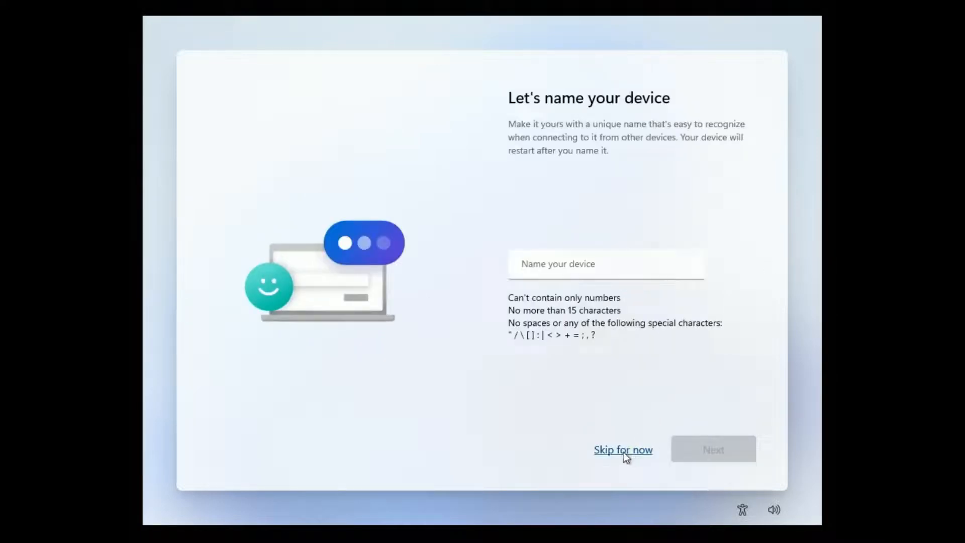
- Skip naming the device and set it up for personal use
{"action": "left_click", "coordinate": [626, 452]}
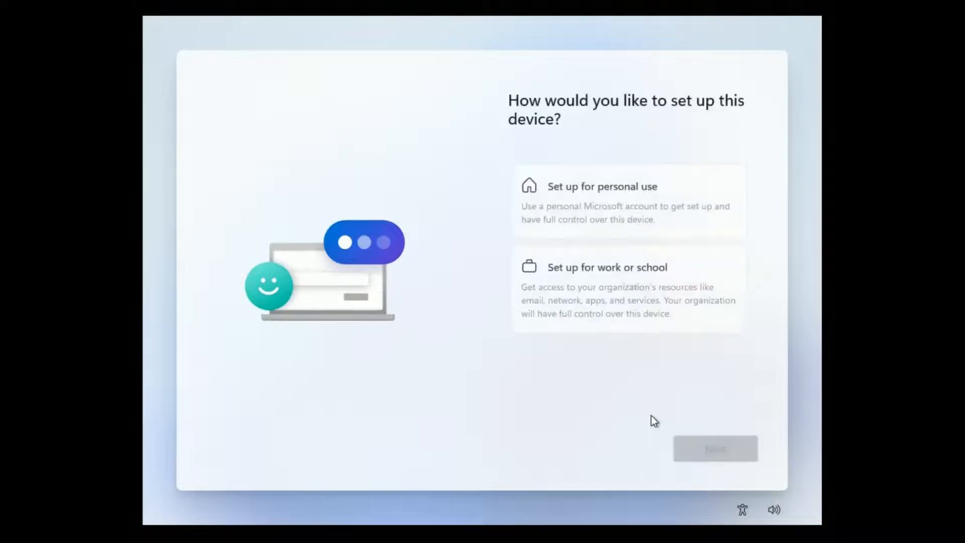
{"action": "left_click", "coordinate": [608, 190]}
{"action": "left_click", "coordinate": [735, 451]}
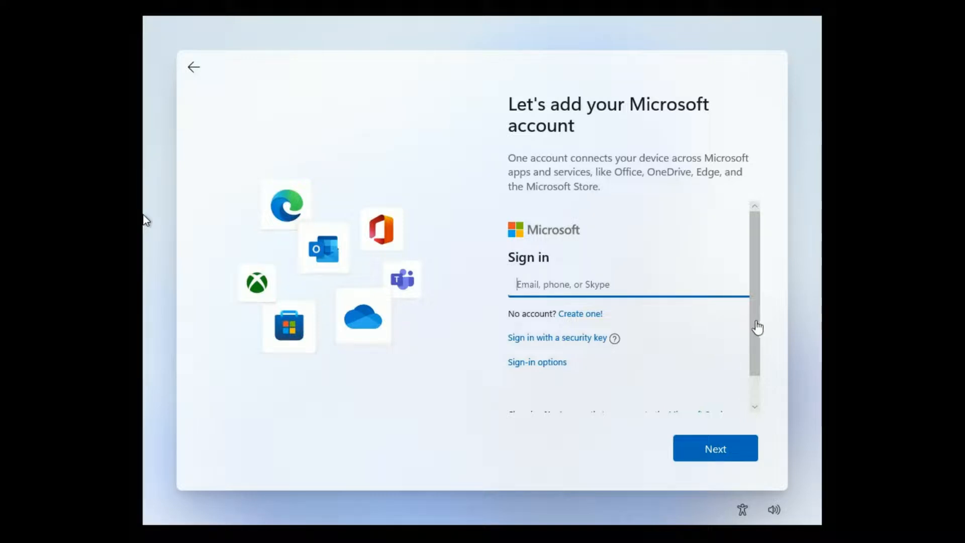
- Choose the offline account sign-in option and skip adding a Microsoft account
{"action": "left_click_drag", "start_coordinate": [756, 324], "coordinate": [760, 350]}
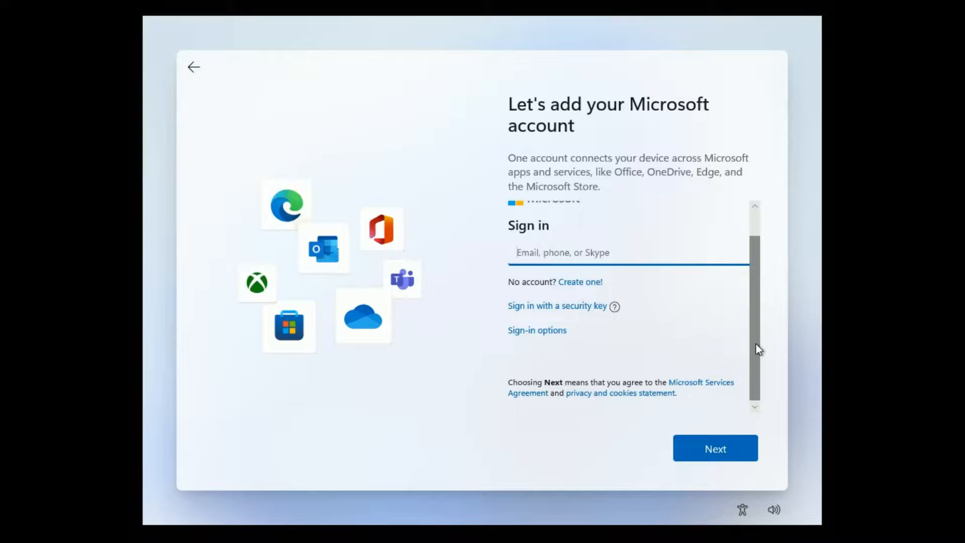
{"action": "left_click", "coordinate": [538, 330]}
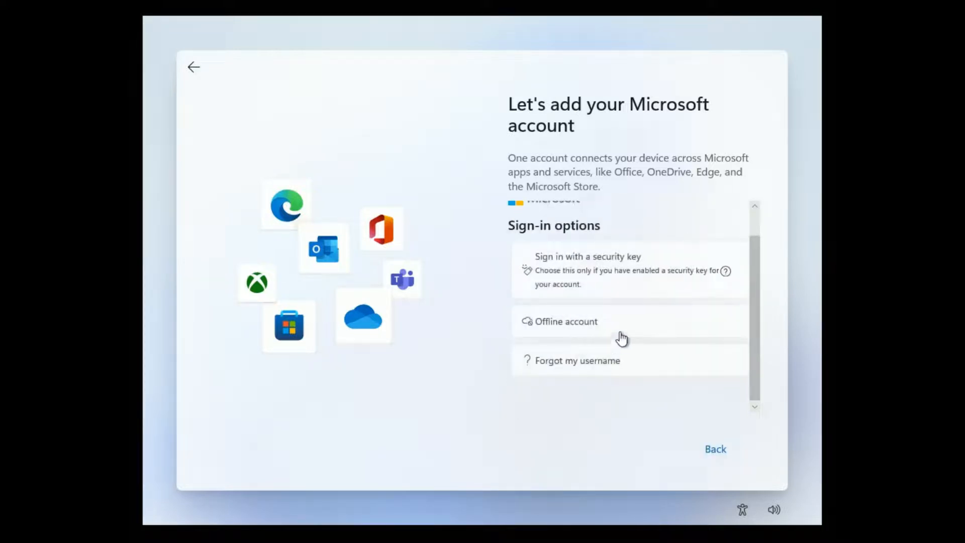
{"action": "left_click", "coordinate": [599, 327]}
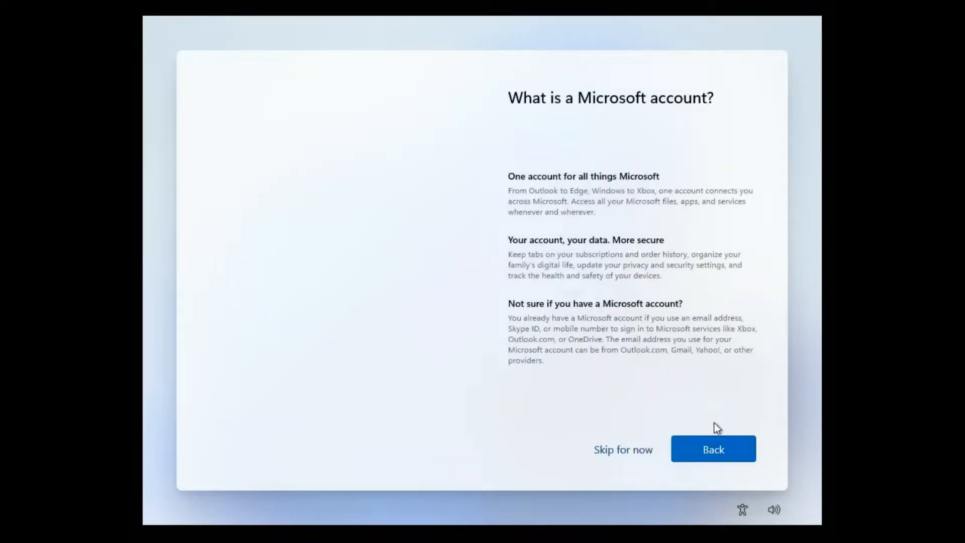
{"action": "left_click", "coordinate": [640, 453]}
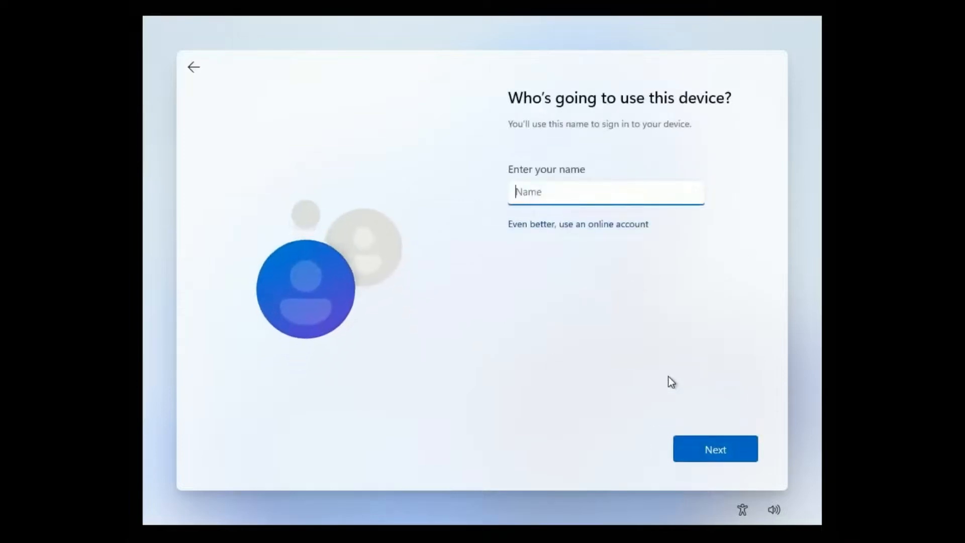
- Name the local user admin and continue to the privacy settings without entering a password
{"action": "type", "text": "admin"}
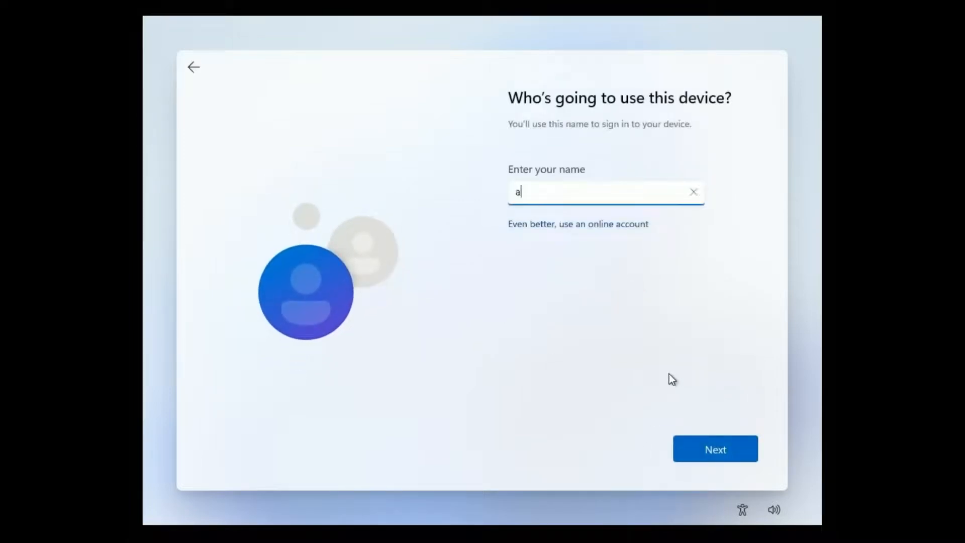
{"action": "left_click", "coordinate": [726, 443]}
{"action": "left_click", "coordinate": [714, 448]}
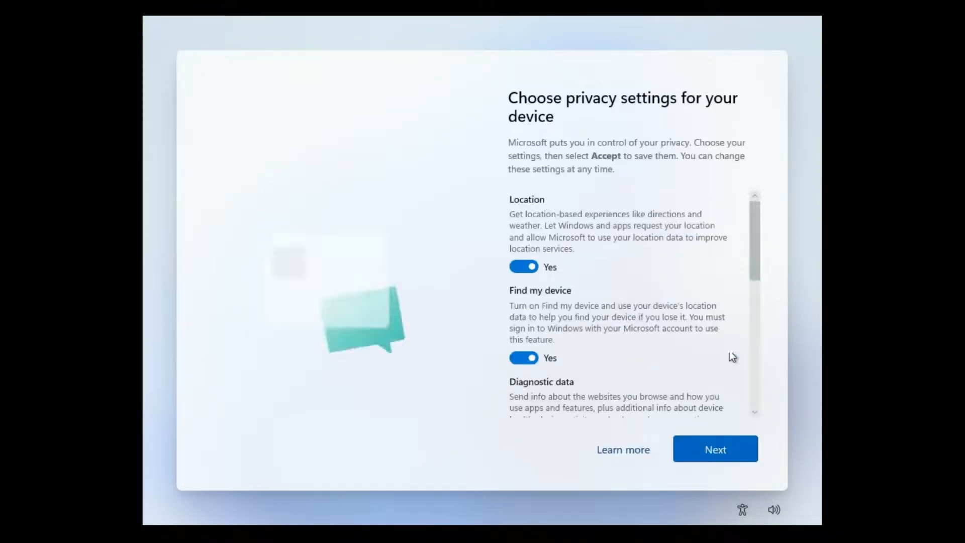
- Turn off every device privacy setting from Location and Find my device through Tailored experiences and Advertising ID, and accept the choices
{"action": "left_click", "coordinate": [525, 267]}
{"action": "left_click", "coordinate": [585, 306]}
{"action": "left_click", "coordinate": [587, 360]}
{"action": "scroll", "coordinate": [619, 347], "scroll_direction": "down", "scroll_amount": 2}
{"action": "left_click", "coordinate": [595, 366]}
{"action": "scroll", "coordinate": [611, 345], "scroll_direction": "down", "scroll_amount": 3}
{"action": "left_click", "coordinate": [598, 336]}
{"action": "scroll", "coordinate": [587, 315], "scroll_direction": "down", "scroll_amount": 2}
{"action": "left_click", "coordinate": [603, 318]}
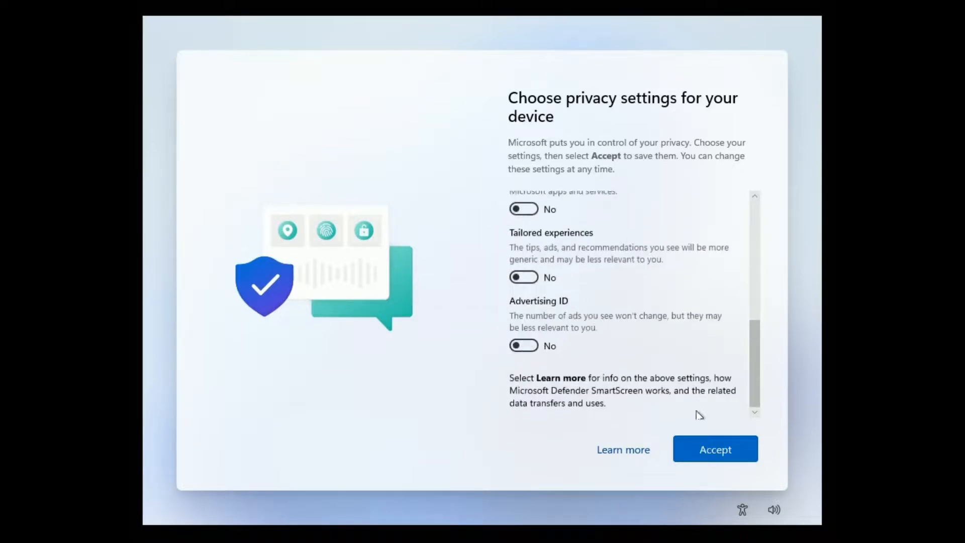
{"action": "left_click", "coordinate": [705, 448]}
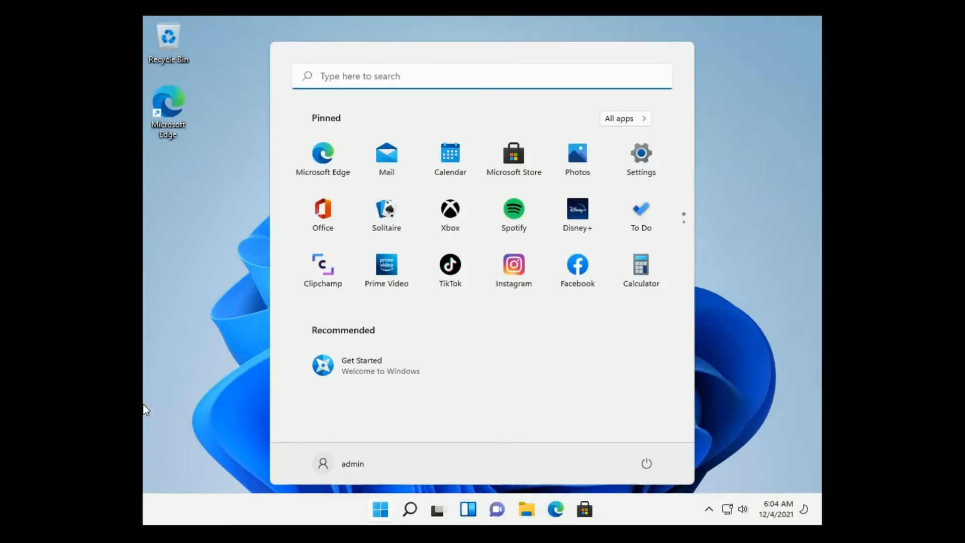
- Open Windows Update in Settings, start downloading the available updates and check the update list
{"action": "left_click", "coordinate": [641, 155]}
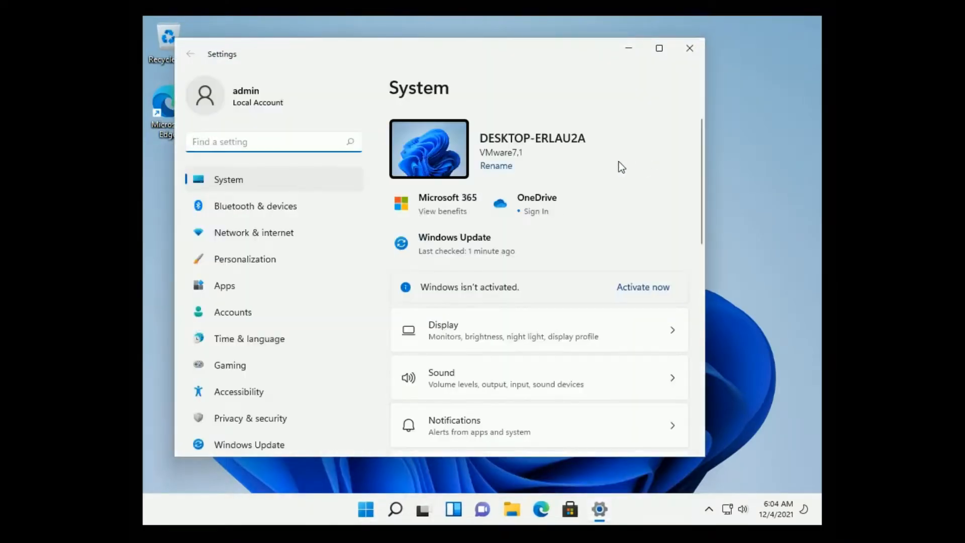
{"action": "left_click", "coordinate": [282, 445]}
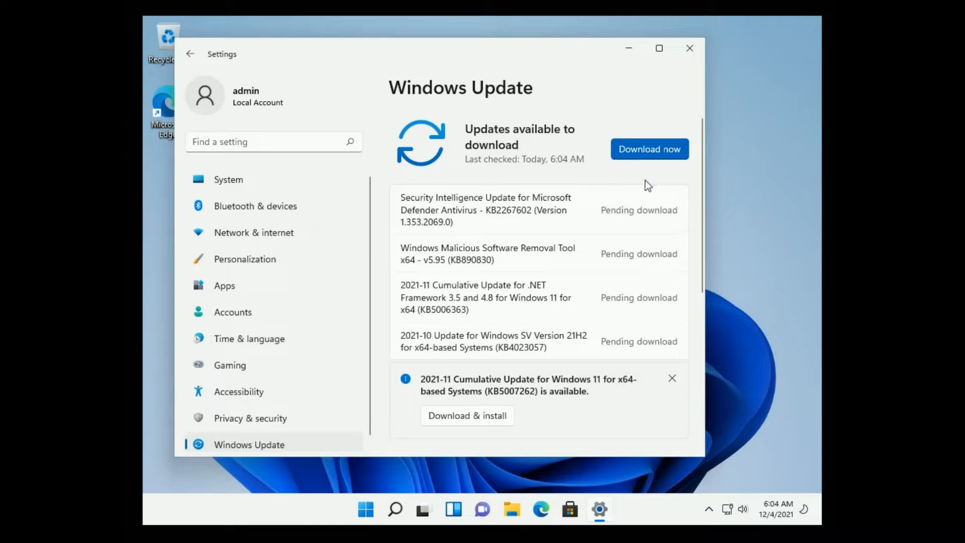
{"action": "left_click", "coordinate": [652, 155]}
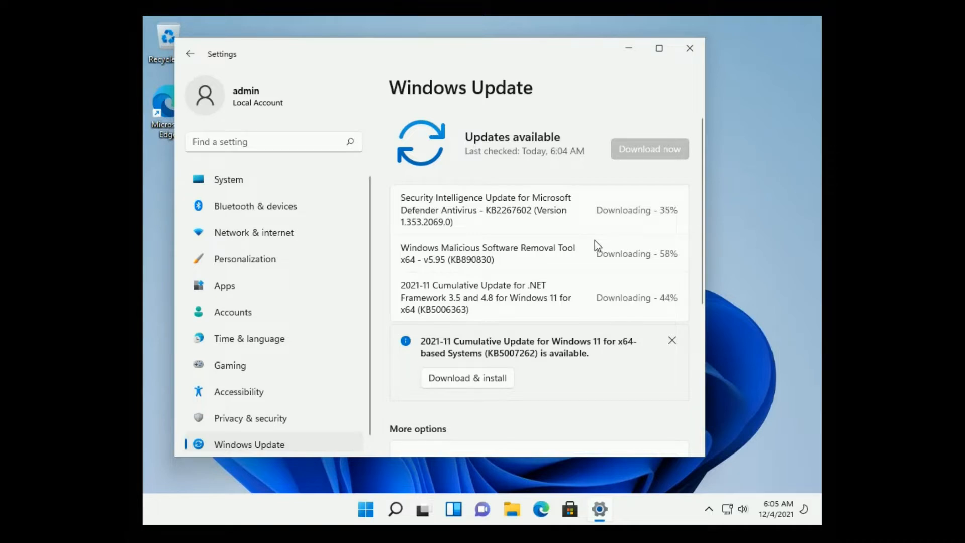
{"action": "scroll", "coordinate": [592, 243], "scroll_direction": "down", "scroll_amount": 1}
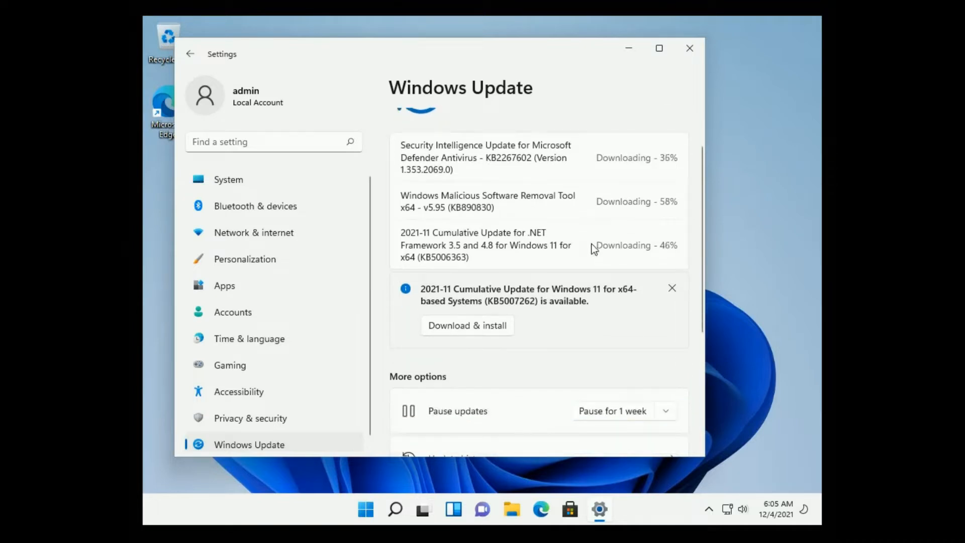